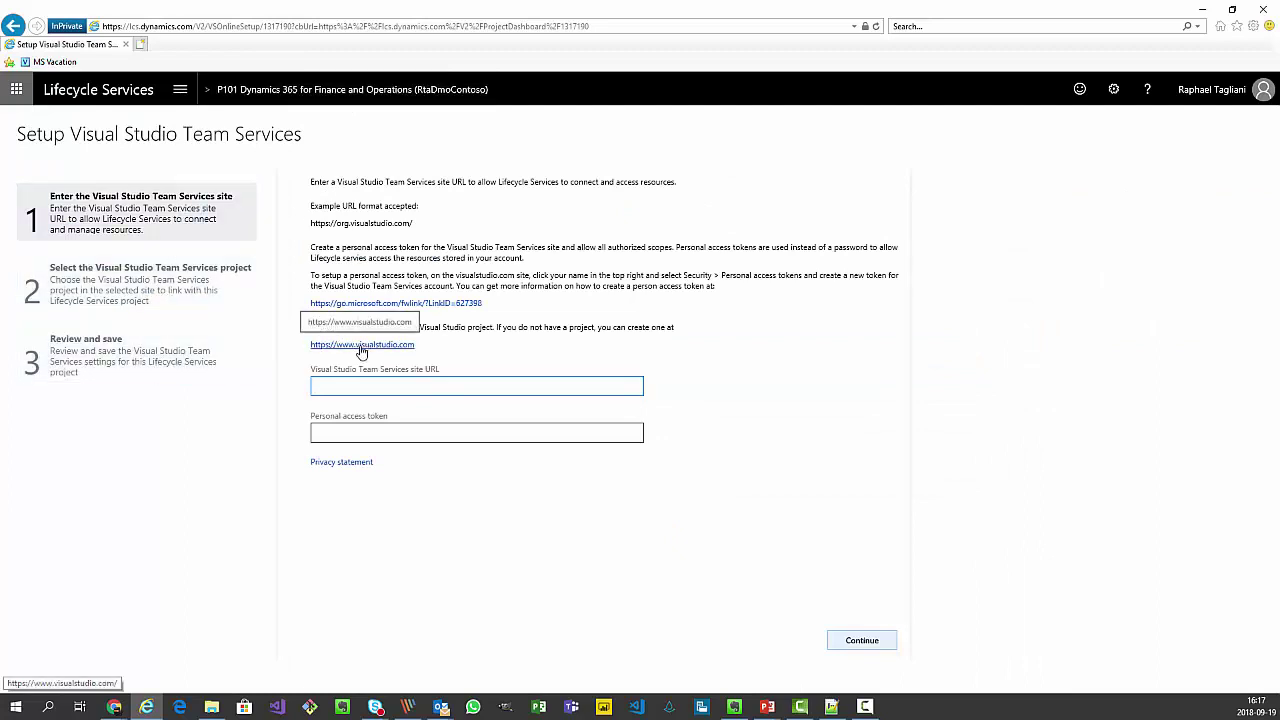
# From visualstudio.com's Free Visual Studio offers, join Visual Studio Dev Essentials.
pyautogui.click(361, 346)
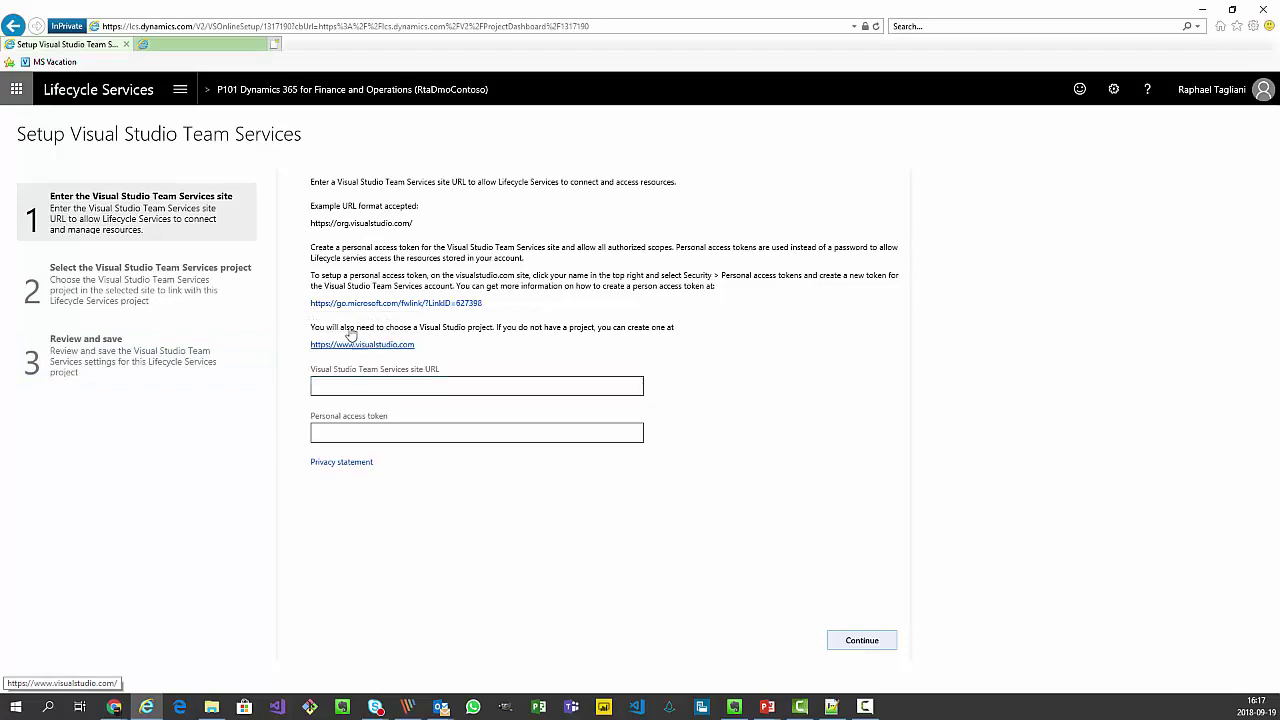
pyautogui.click(176, 46)
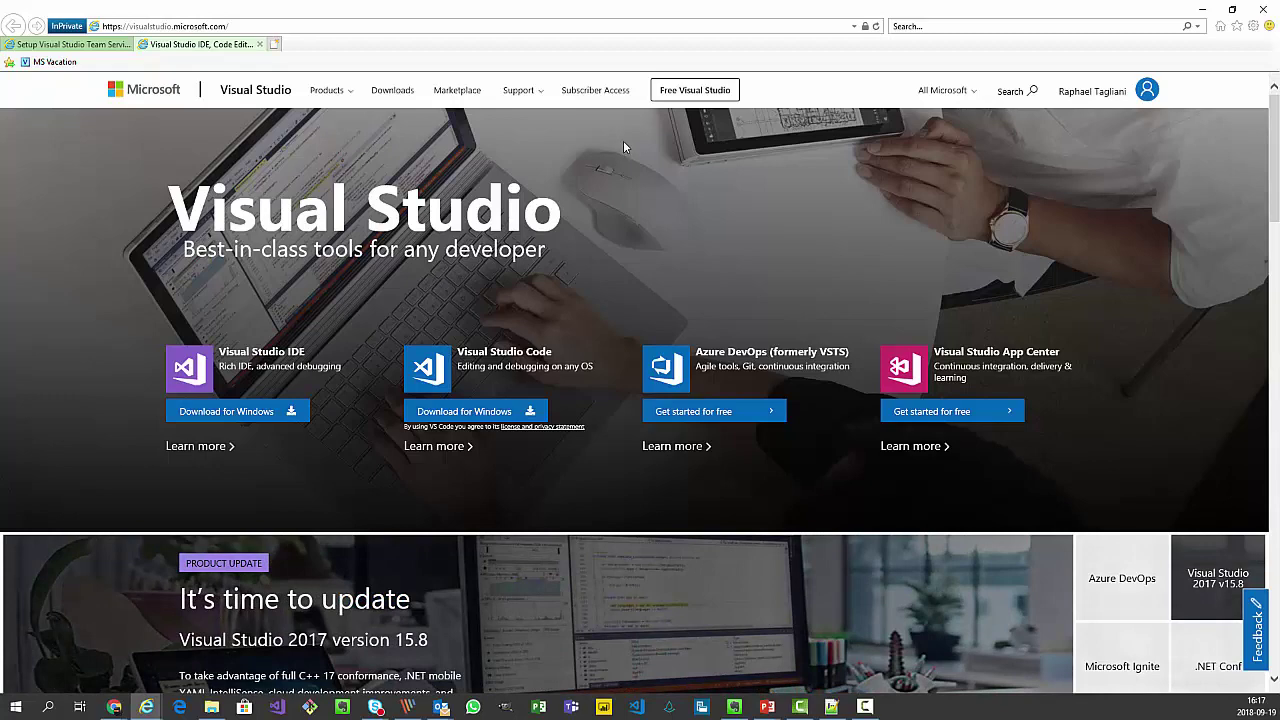
pyautogui.click(688, 95)
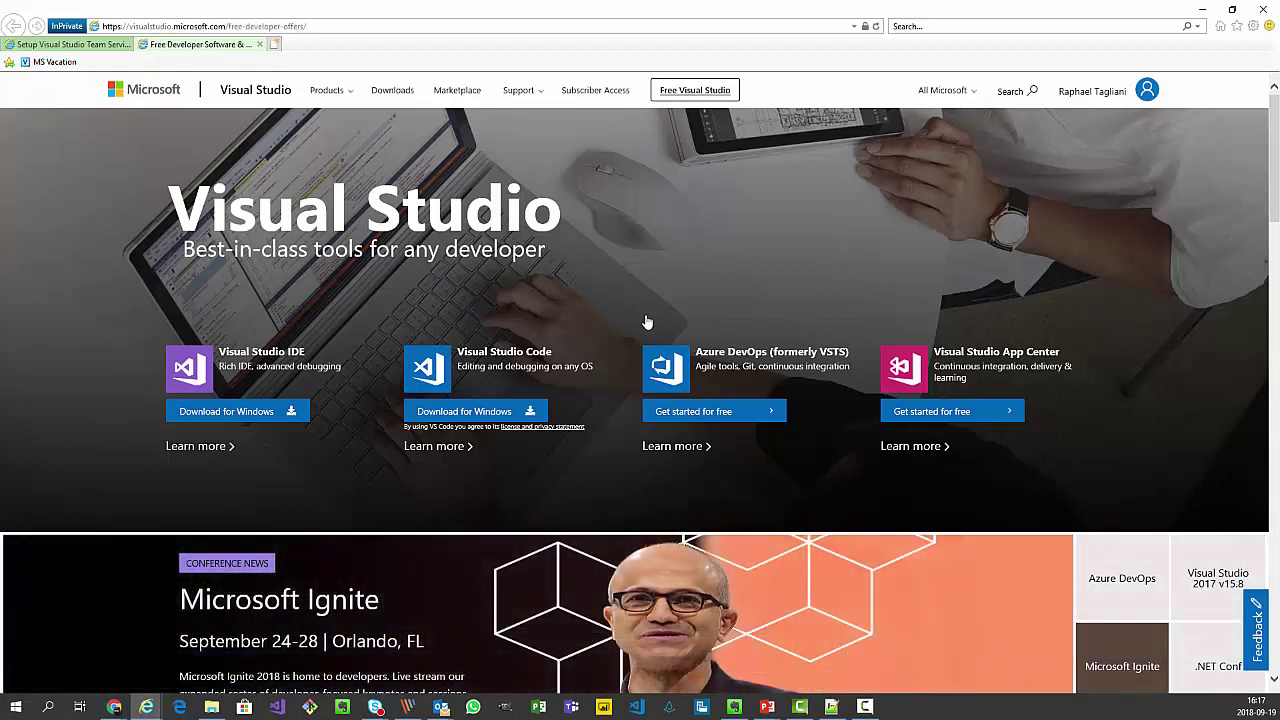
pyautogui.scroll(-3, 475, 441)
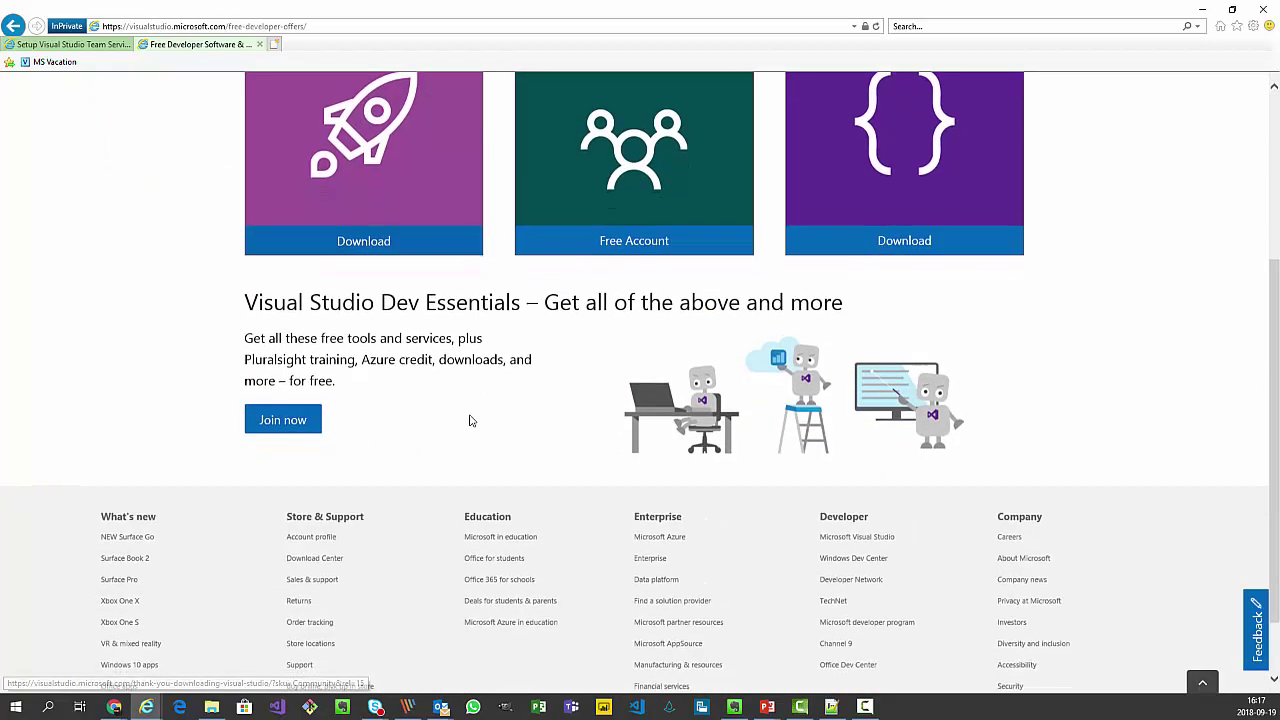
pyautogui.click(281, 421)
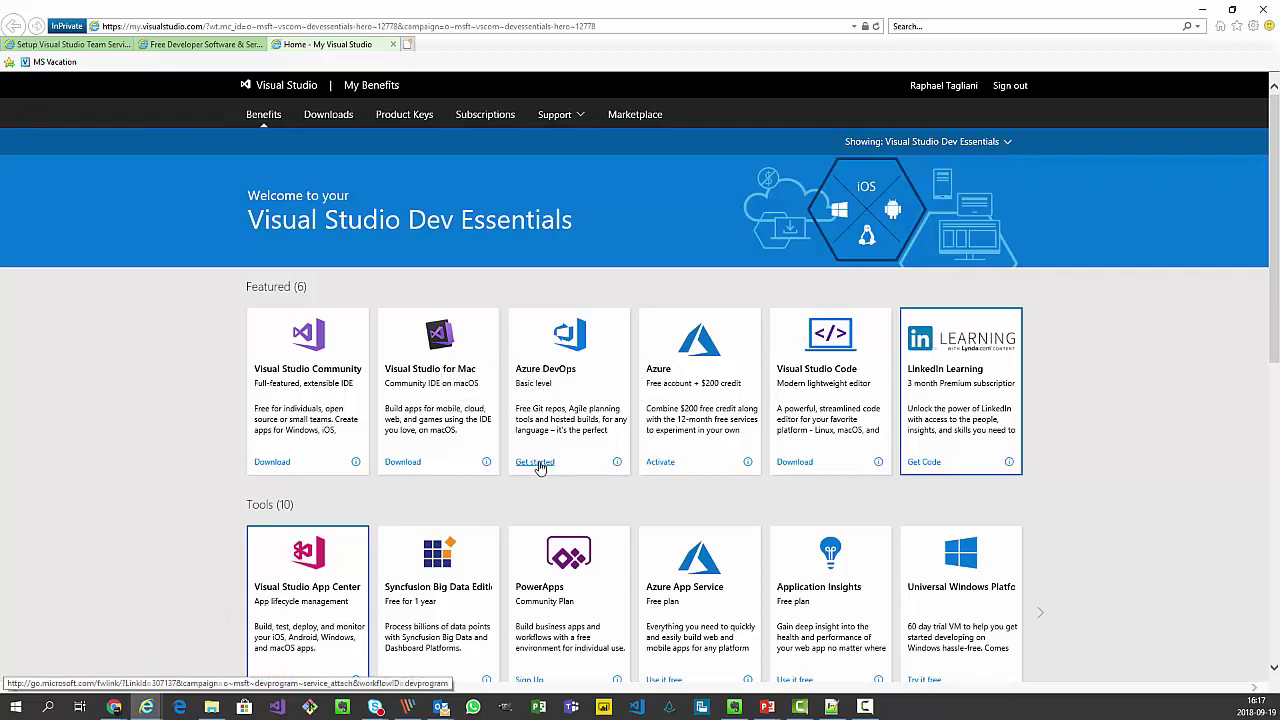
# Get started with the free Azure DevOps tile on the Dev Essentials benefits page.
pyautogui.click(536, 463)
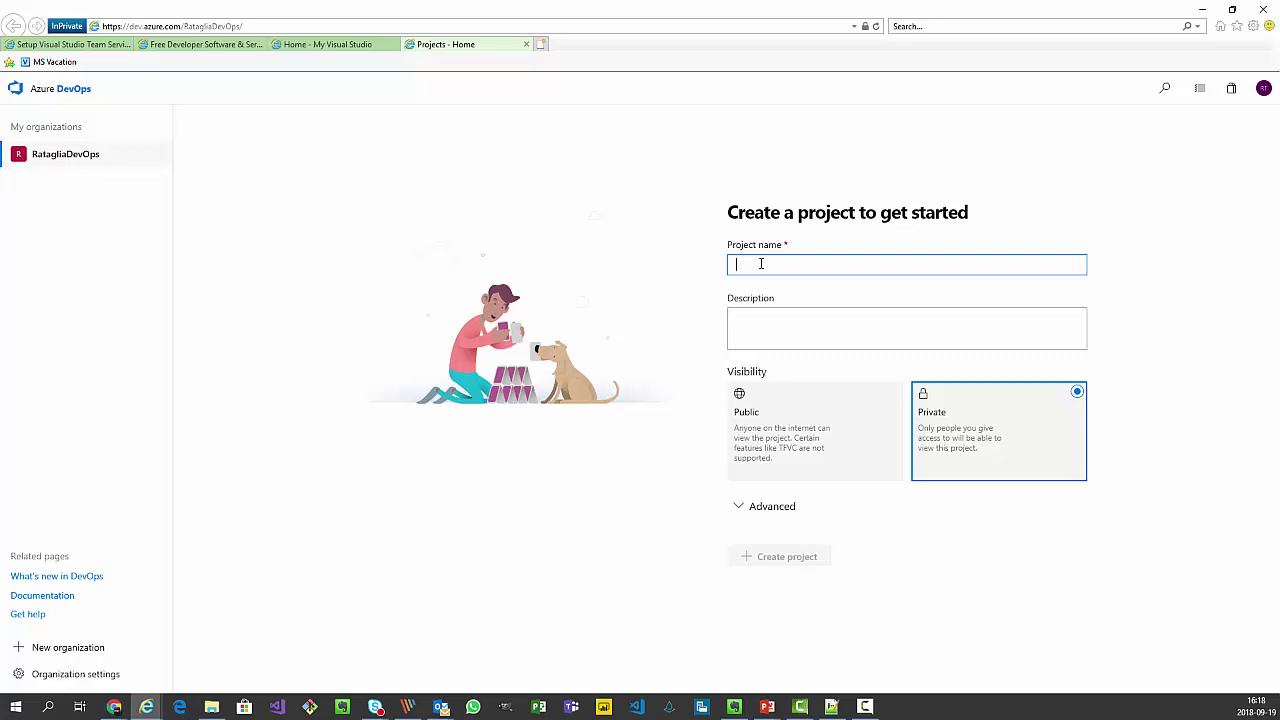
# Create project D365FO-IMPL1 with Team Foundation Version Control set under Advanced.
pyautogui.write('D')
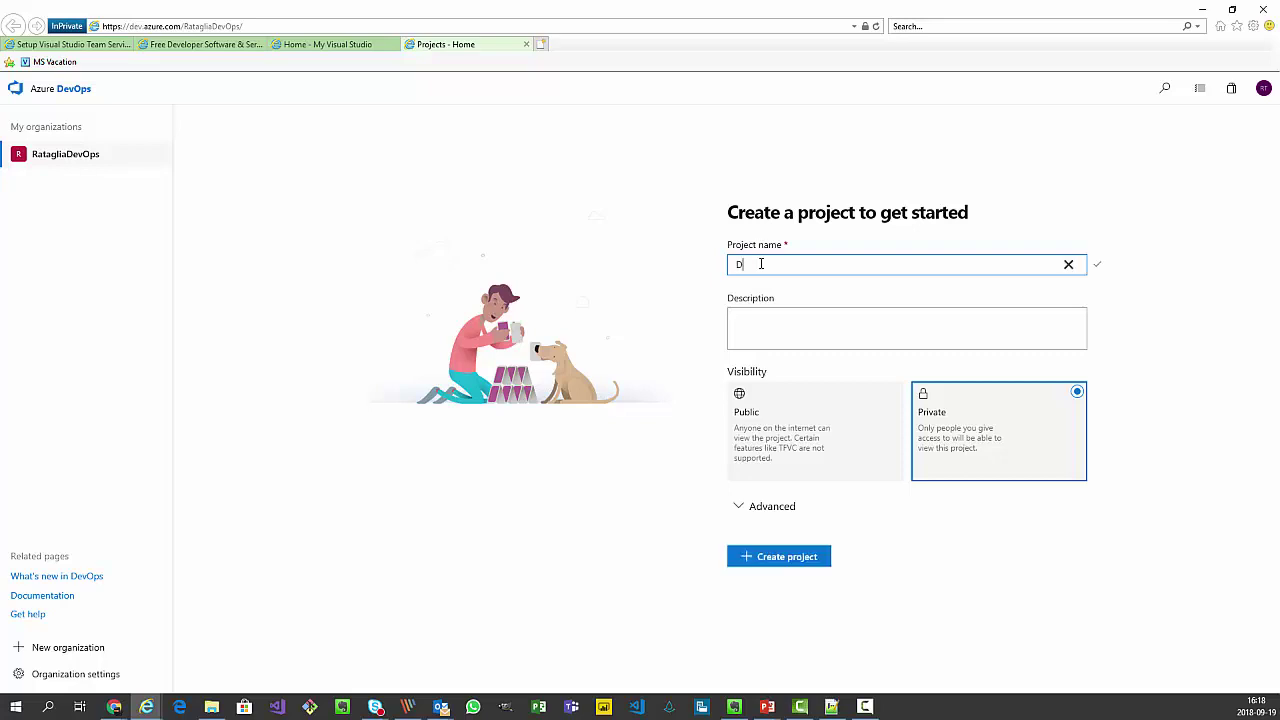
pyautogui.write('365')
pyautogui.write('0')
pyautogui.write('D')
pyautogui.write('-IMPOL')
pyautogui.press('BackSpace')
pyautogui.press('BackSpace')
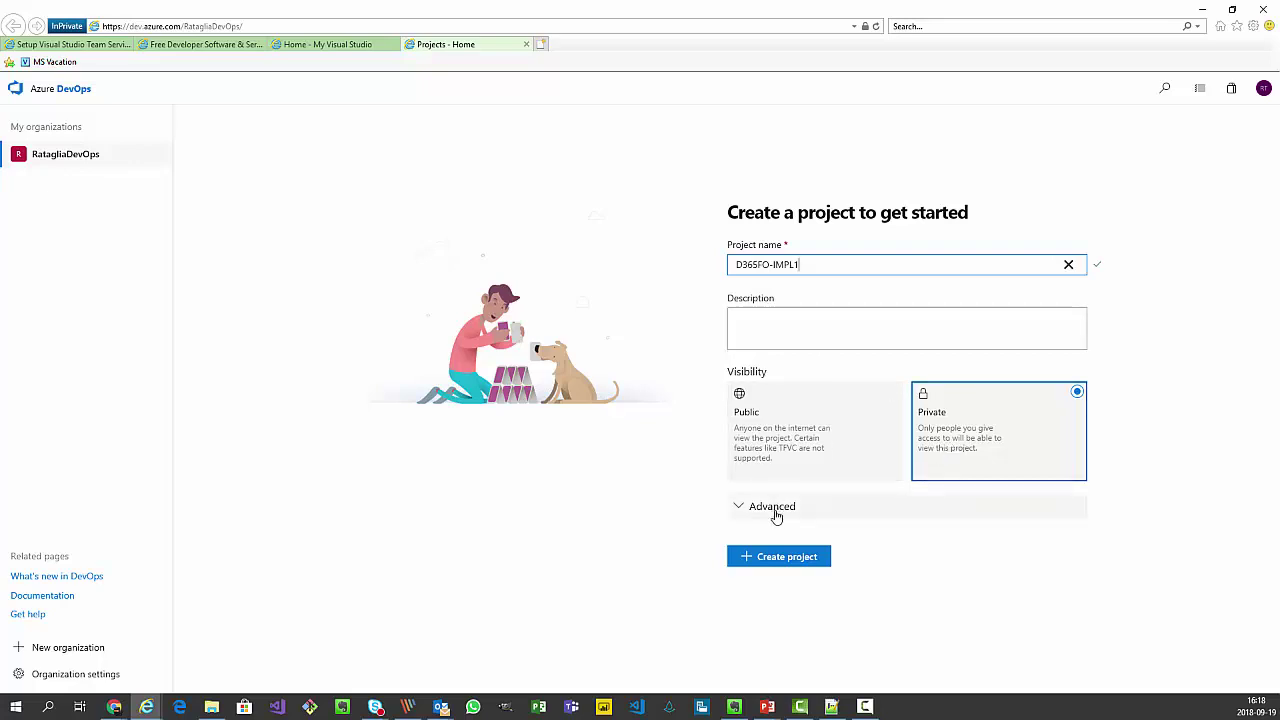
pyautogui.click(772, 507)
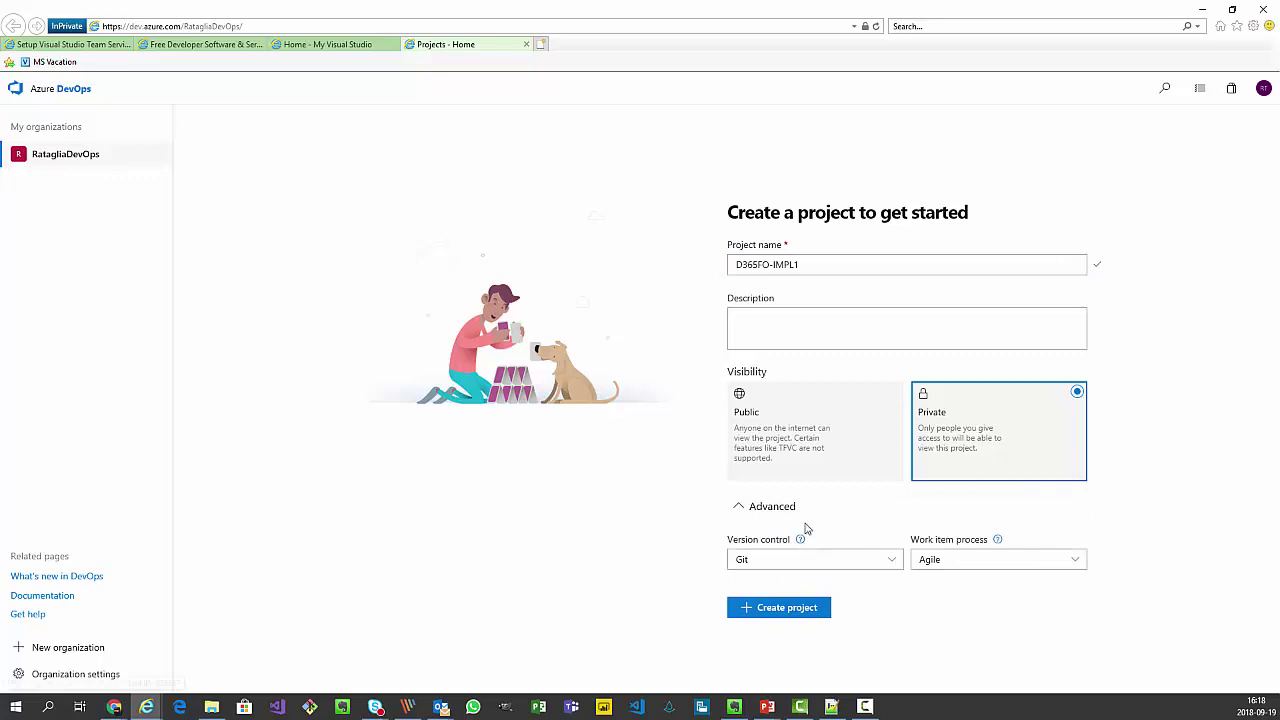
pyautogui.click(894, 563)
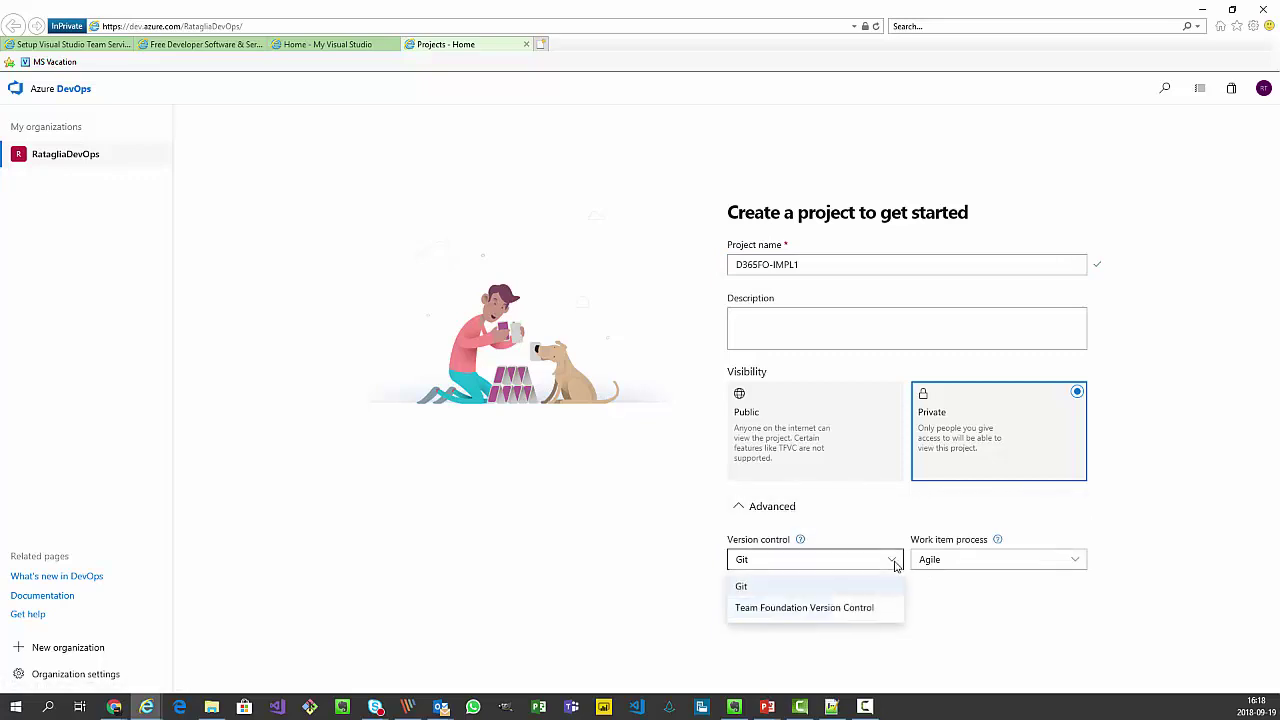
pyautogui.click(840, 617)
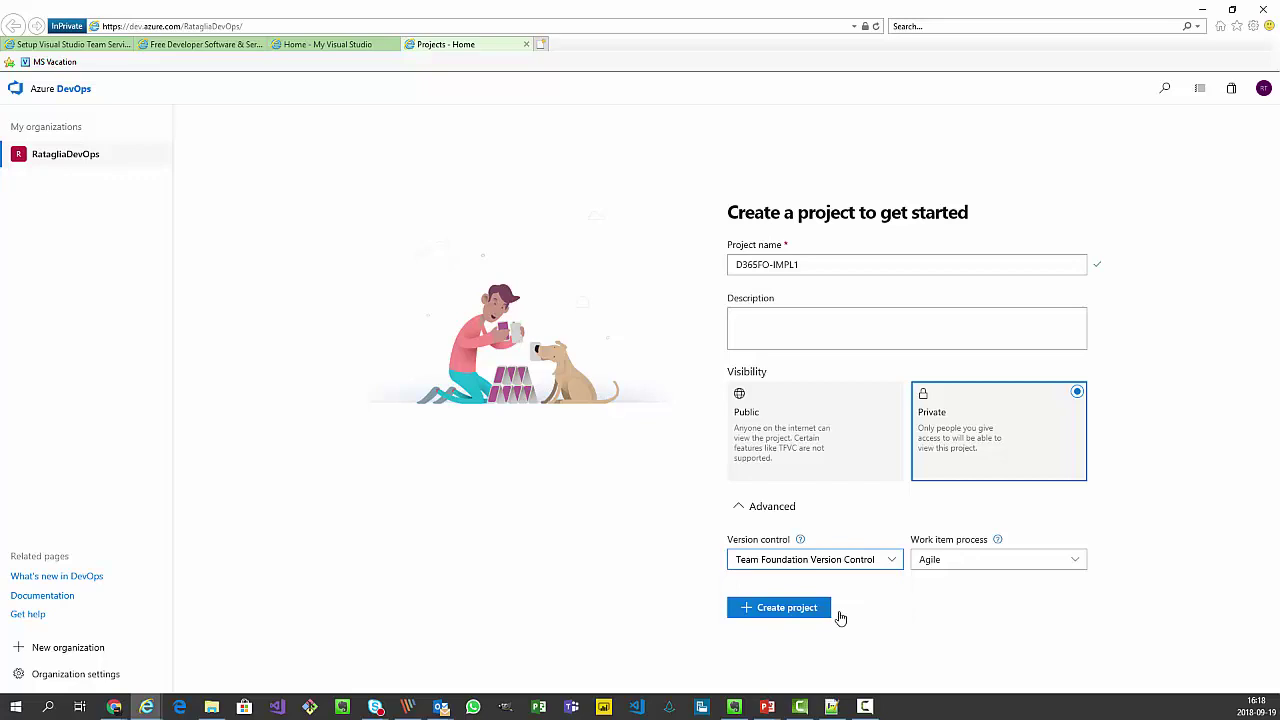
pyautogui.click(778, 608)
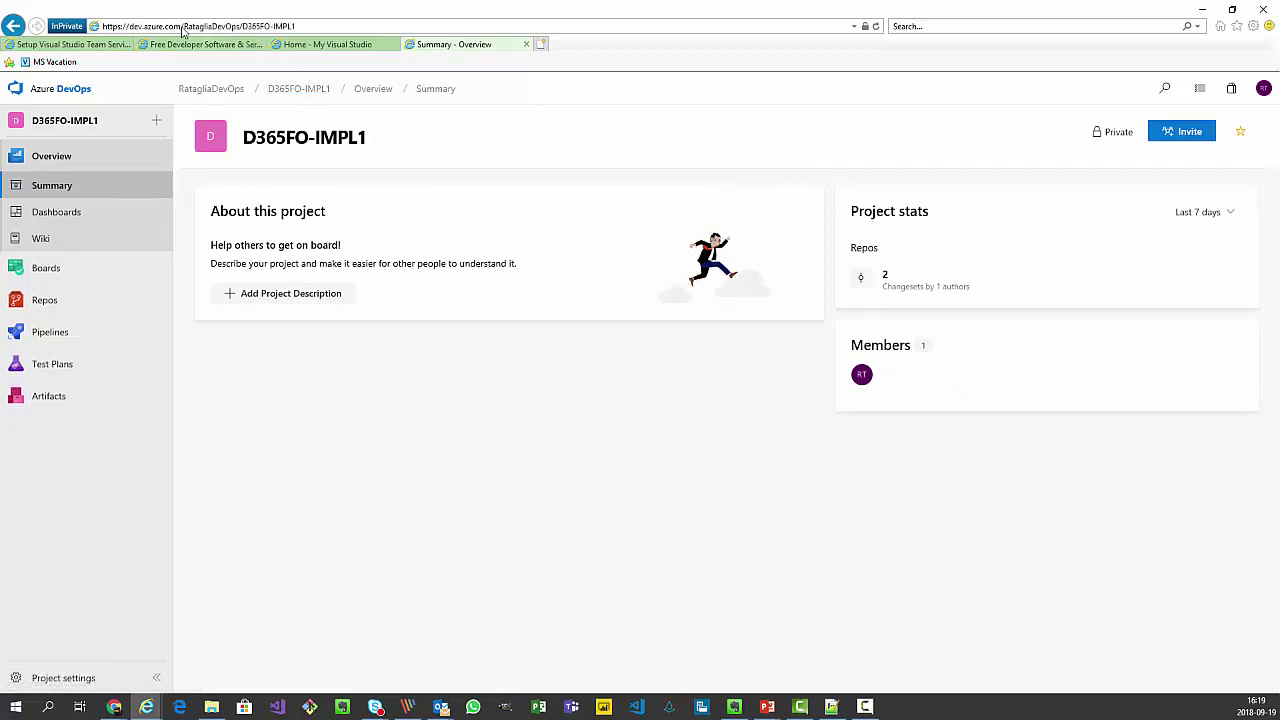
# Copy the D365FO-IMPL1 project address and paste it into the LCS site URL field.
pyautogui.click(309, 26)
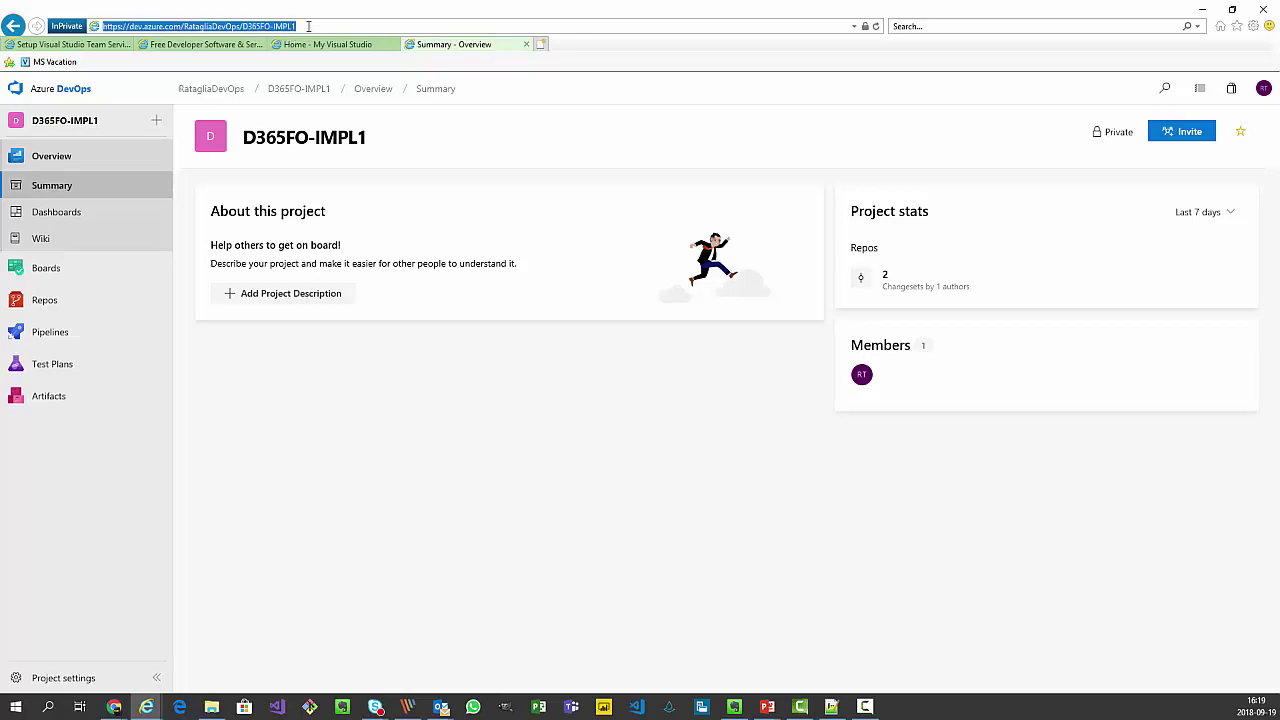
pyautogui.click(309, 26)
pyautogui.click(309, 26)
pyautogui.hotkey('ctrl', 'c')
pyautogui.click(30, 44)
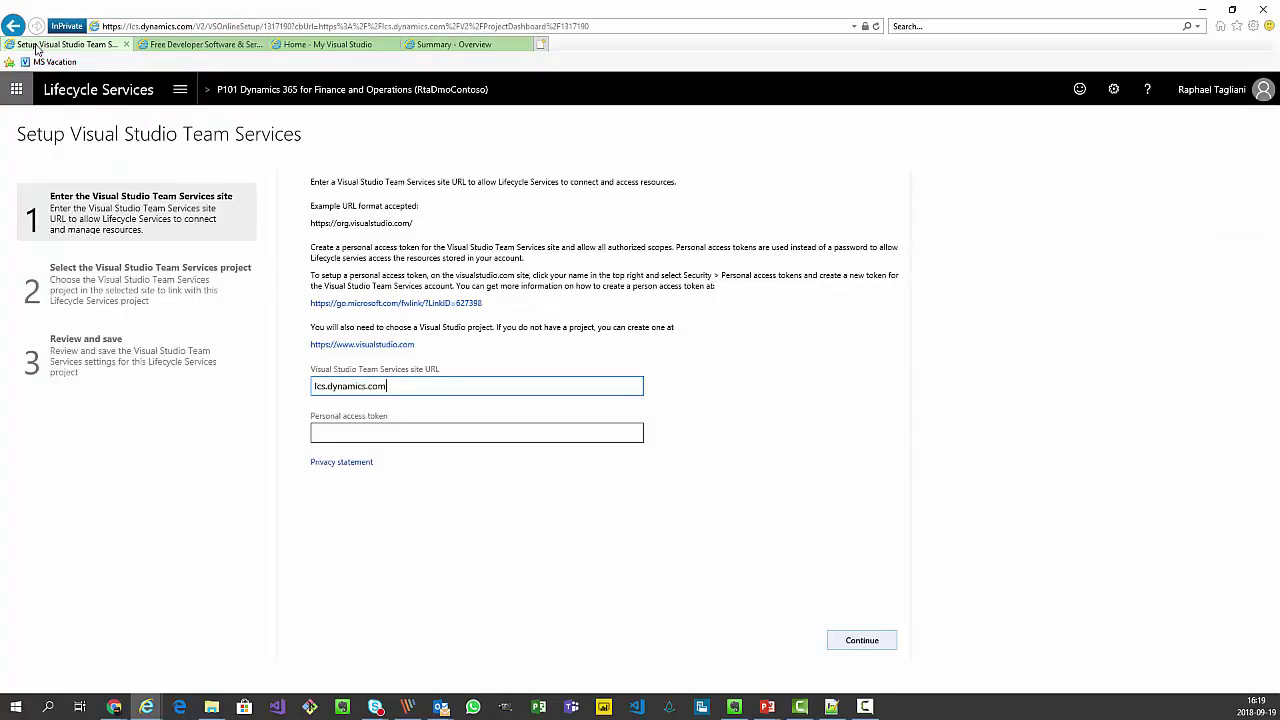
pyautogui.moveTo(386, 386); pyautogui.dragTo(295, 392)
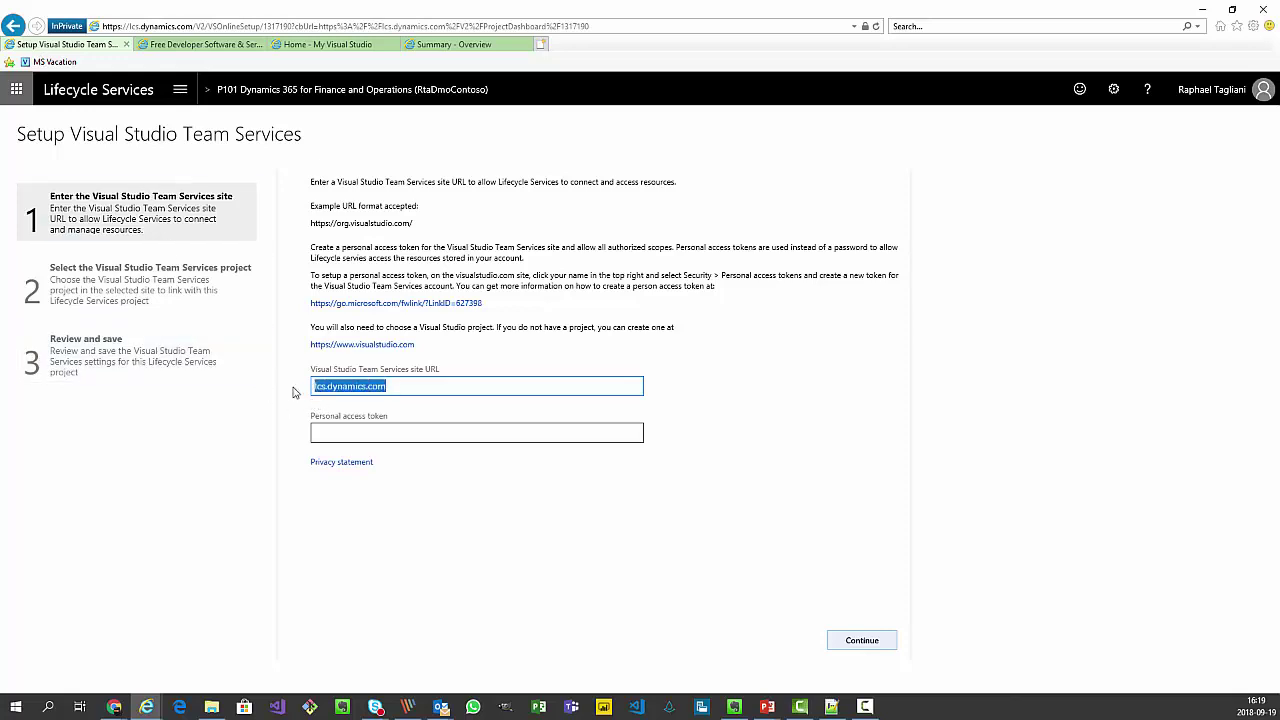
pyautogui.hotkey('ctrl', 'v')
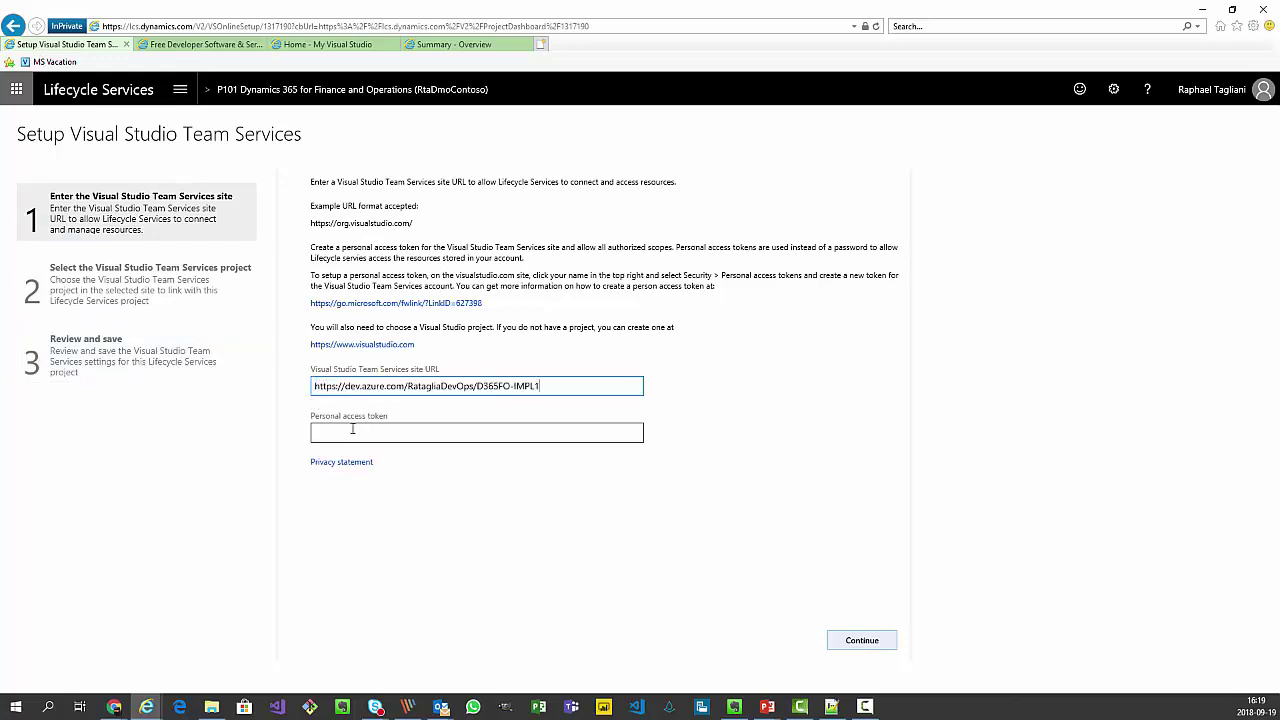
# Return to the site URL entry and open a blank Notepad++ scratch document.
pyautogui.click(352, 433)
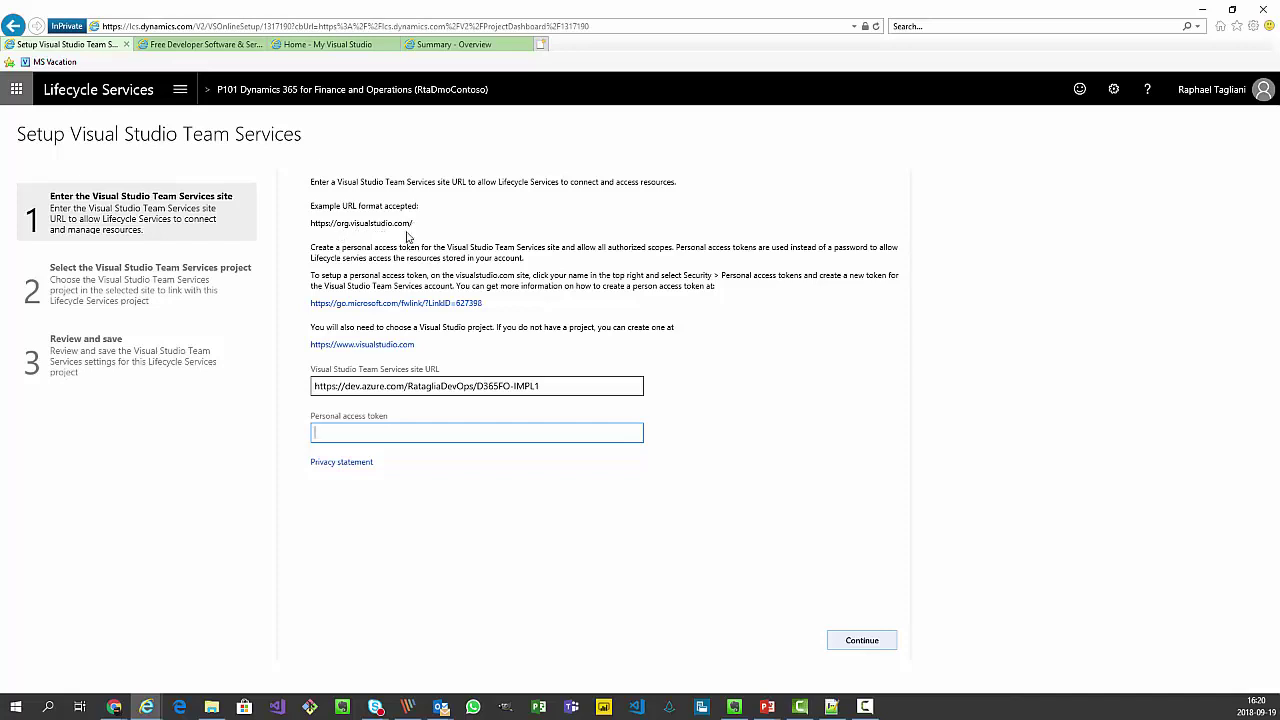
pyautogui.click(115, 707)
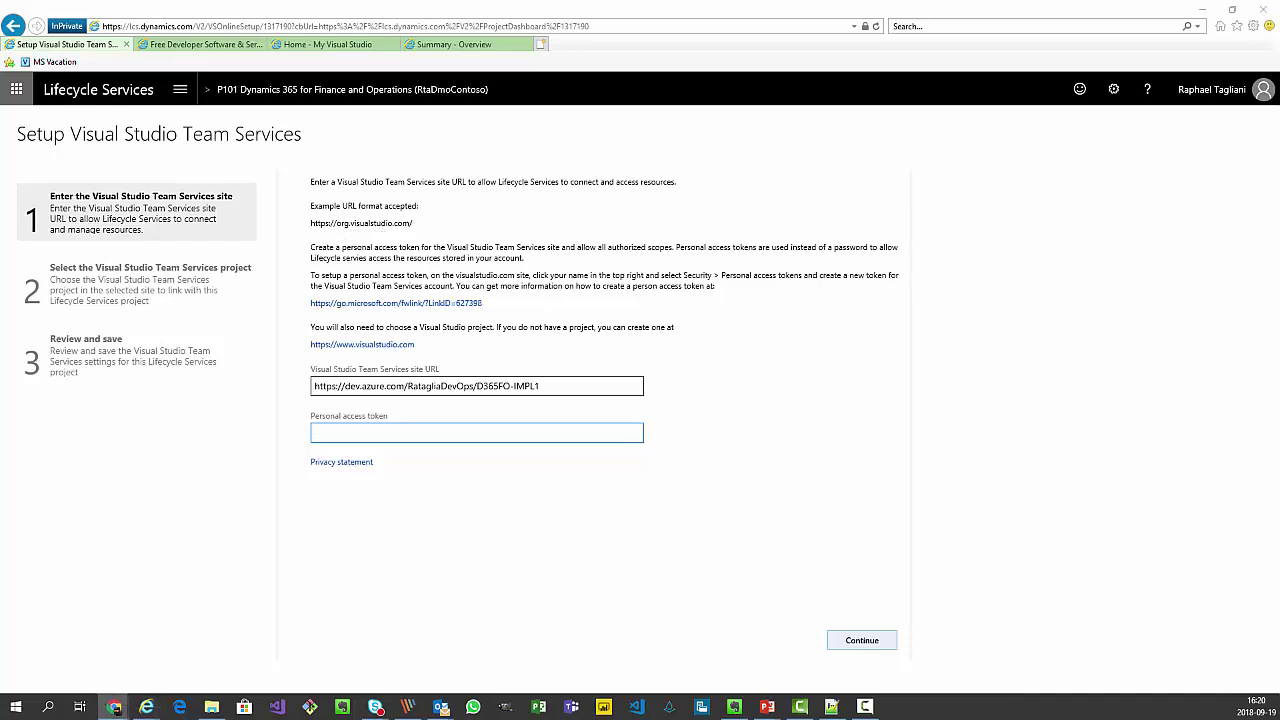
pyautogui.click(477, 386)
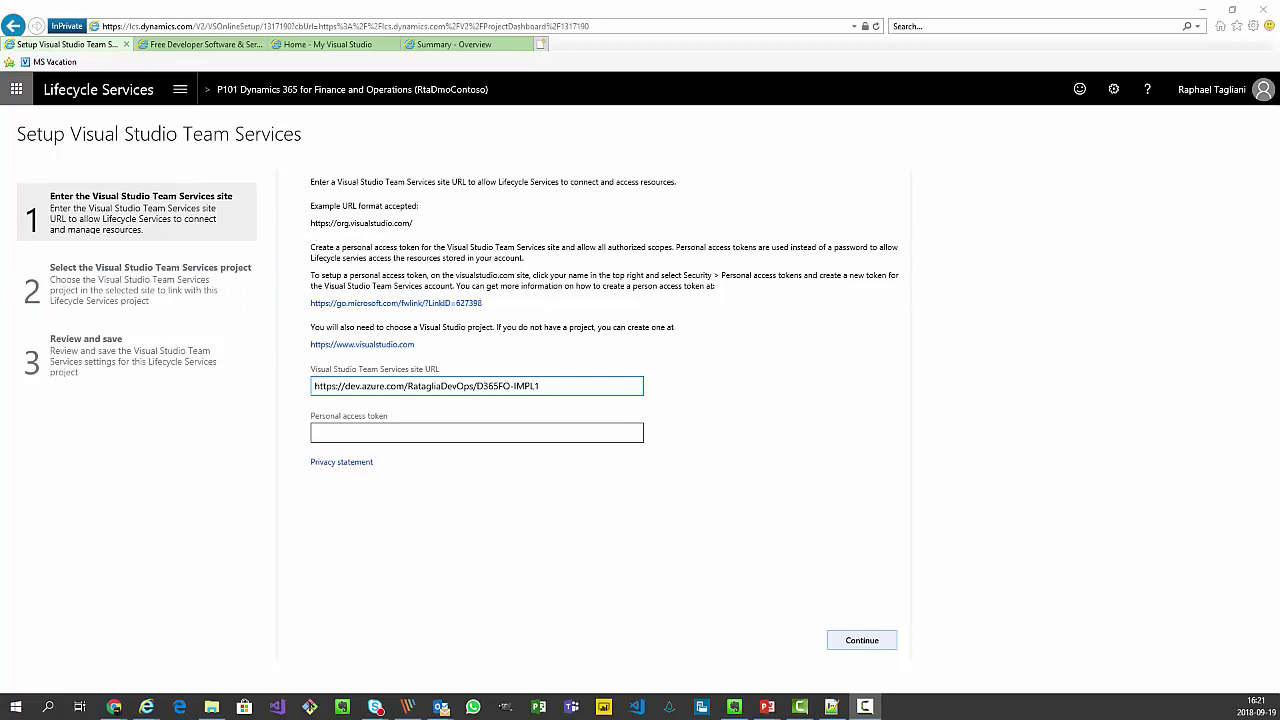
pyautogui.click(831, 706)
# Collect the example URL format and the dev.azure.com project address in Notepad++.
pyautogui.moveTo(957, 234); pyautogui.dragTo(1032, 184)
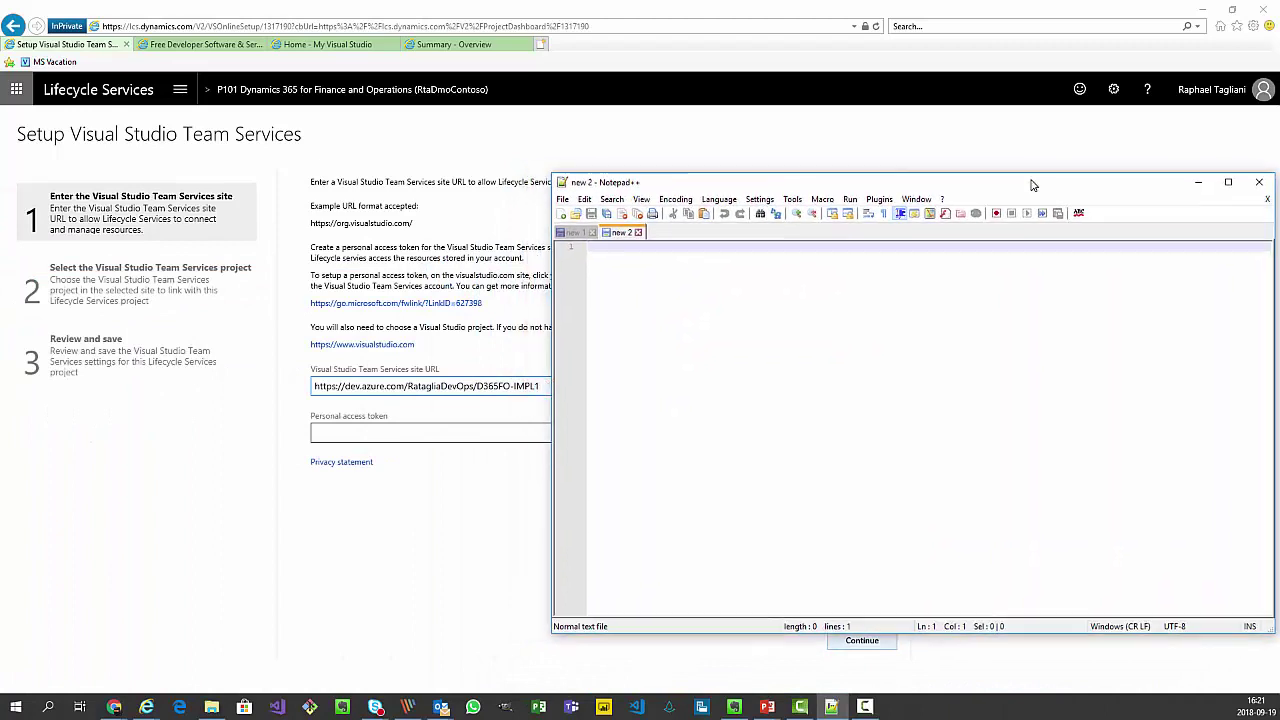
pyautogui.moveTo(412, 223); pyautogui.dragTo(310, 225)
pyautogui.hotkey('ctrl', 'c')
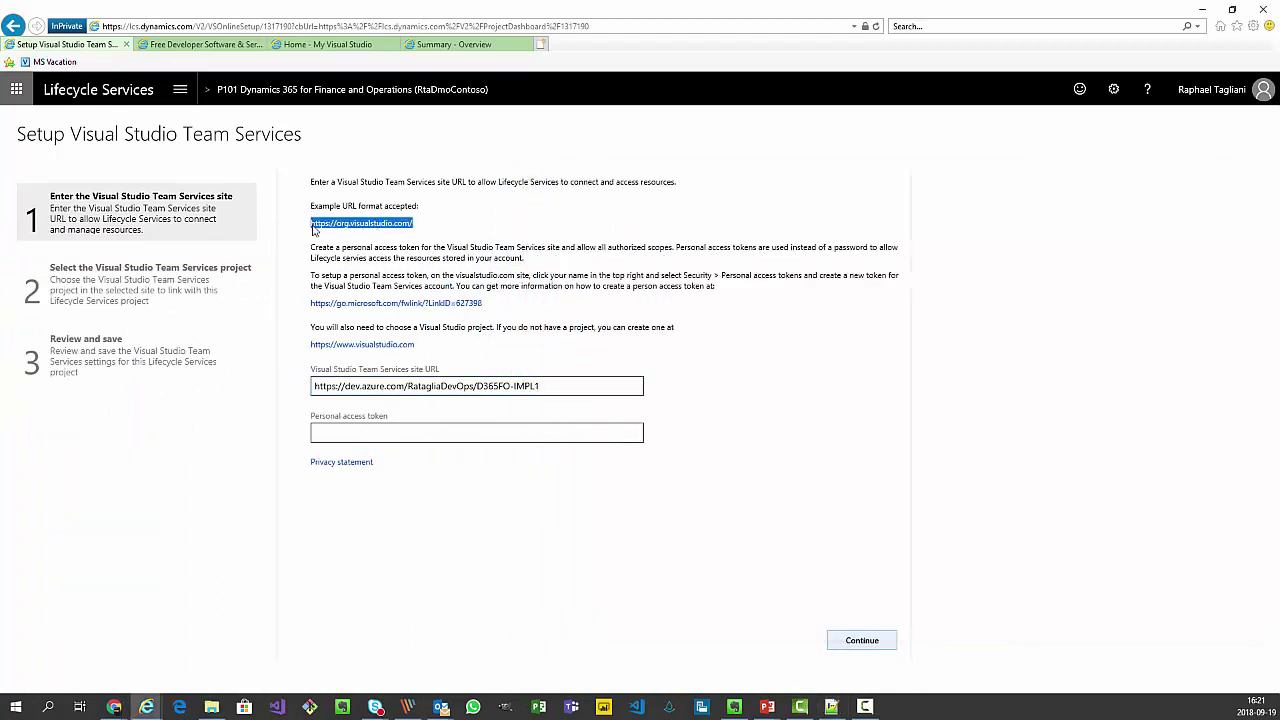
pyautogui.click(831, 706)
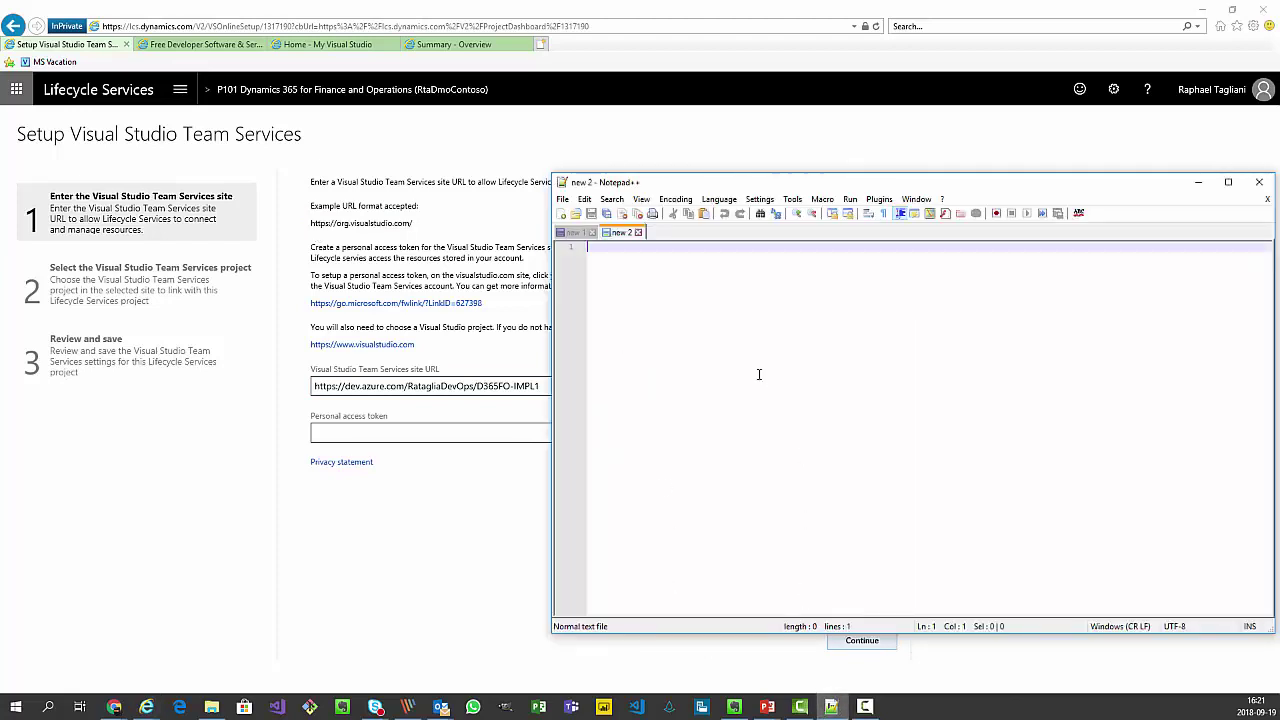
pyautogui.hotkey('ctrl', 'v')
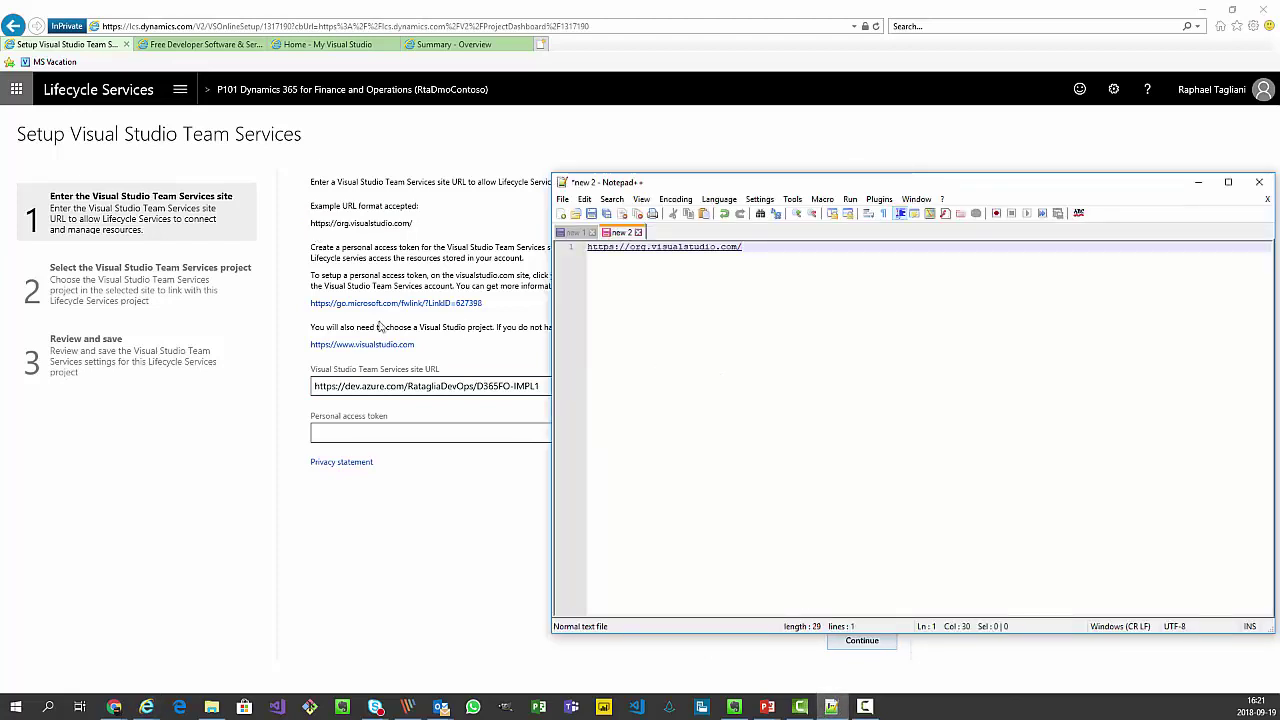
pyautogui.moveTo(539, 386); pyautogui.dragTo(311, 383)
pyautogui.hotkey('ctrl', 'c')
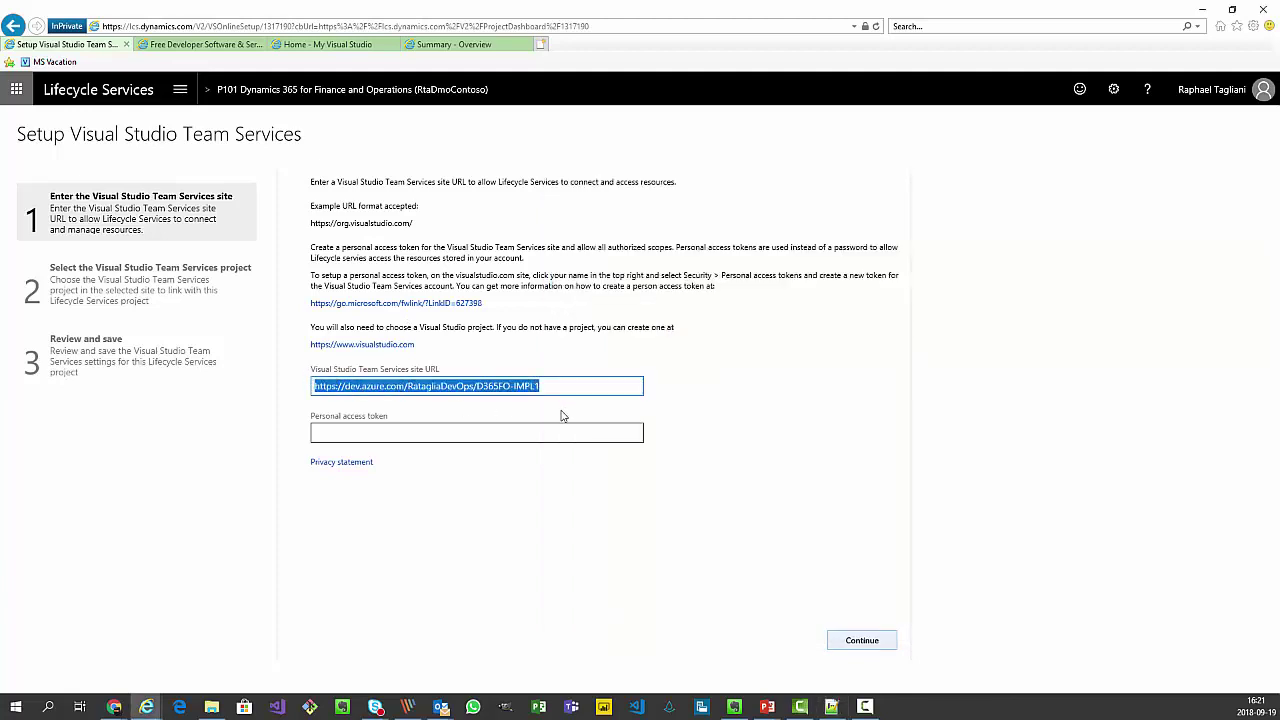
pyautogui.click(831, 706)
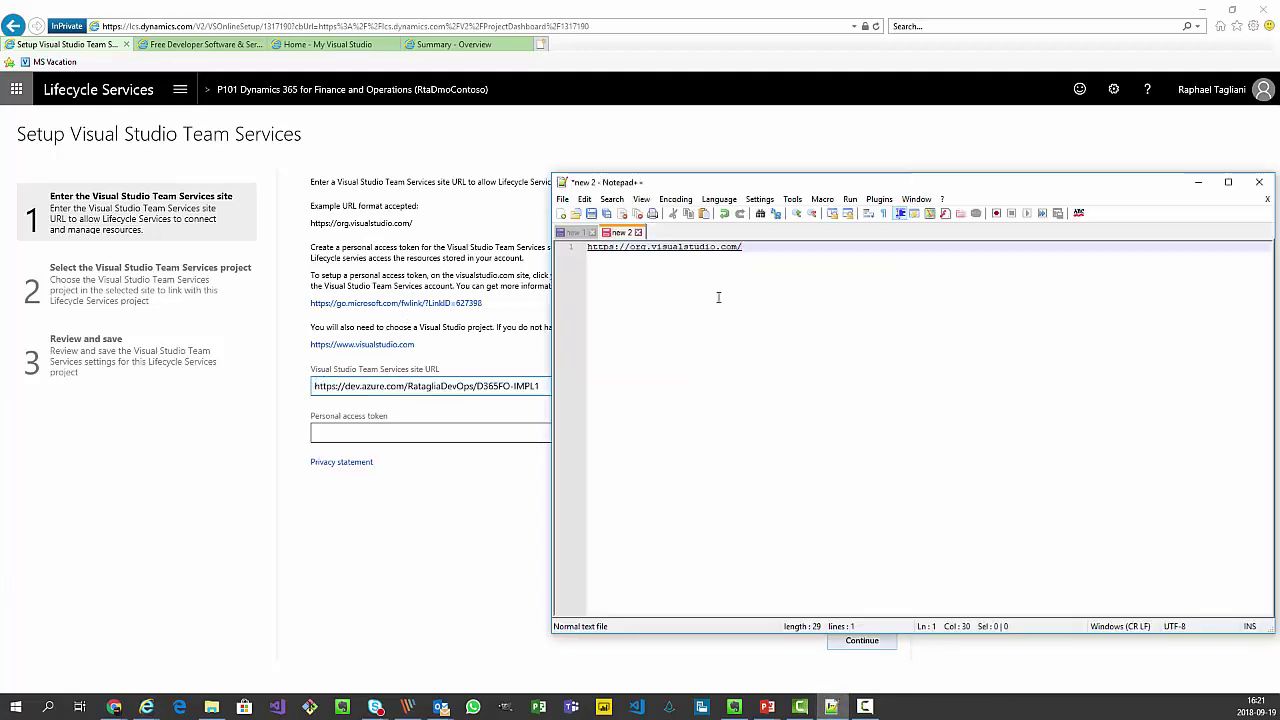
pyautogui.press('Return')
pyautogui.press('Return')
pyautogui.hotkey('ctrl', 'v')
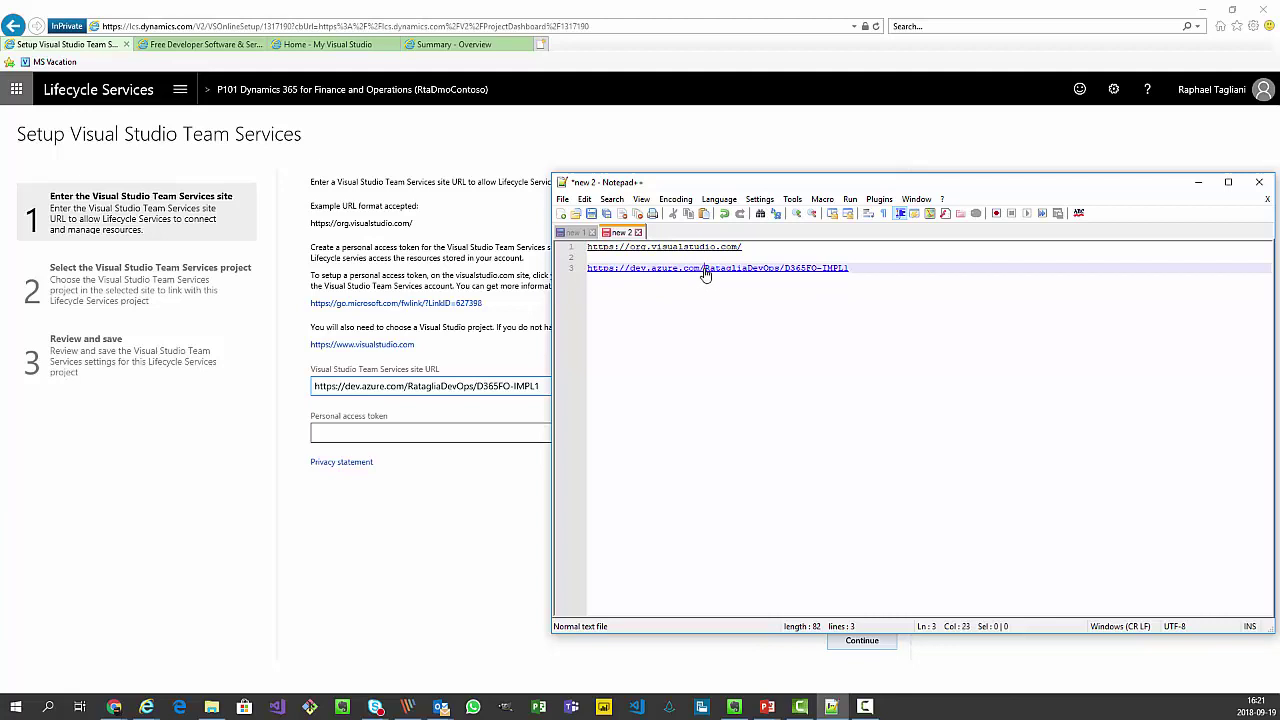
# Rewrite the address in visualstudio.com format with the organization name and delete line 3.
pyautogui.moveTo(703, 270); pyautogui.dragTo(781, 272)
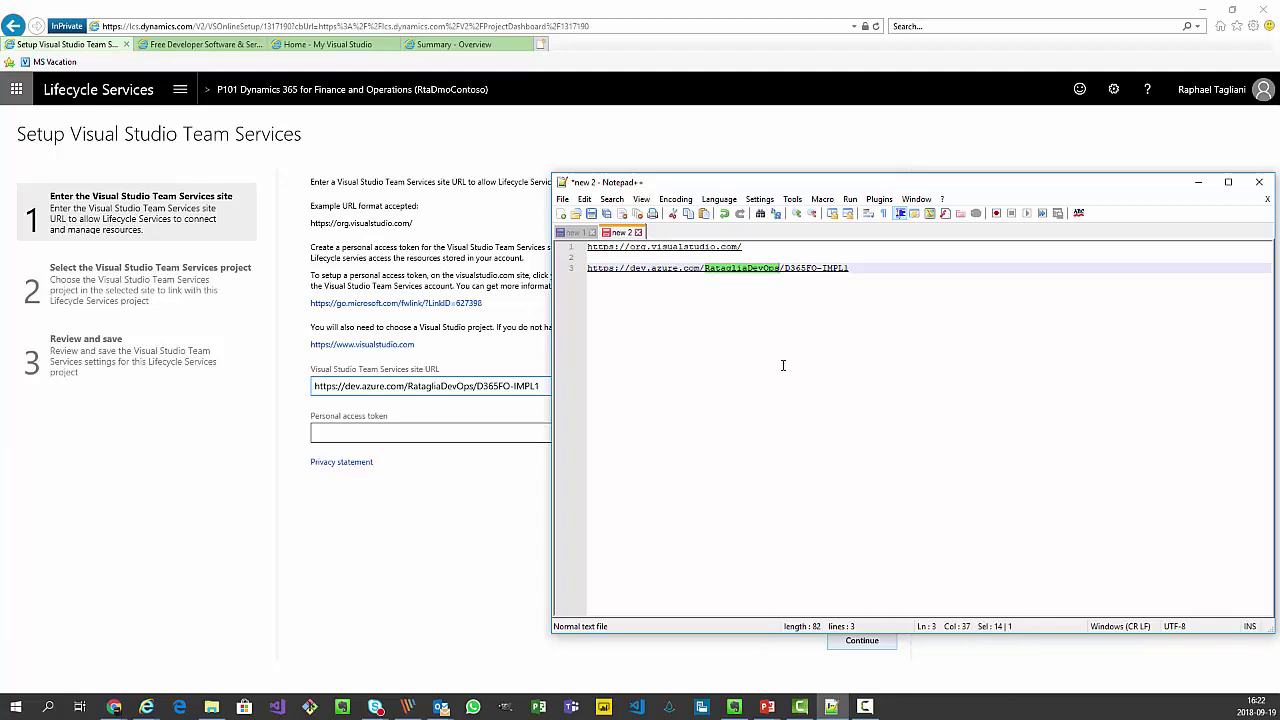
pyautogui.hotkey('ctrl', 'x')
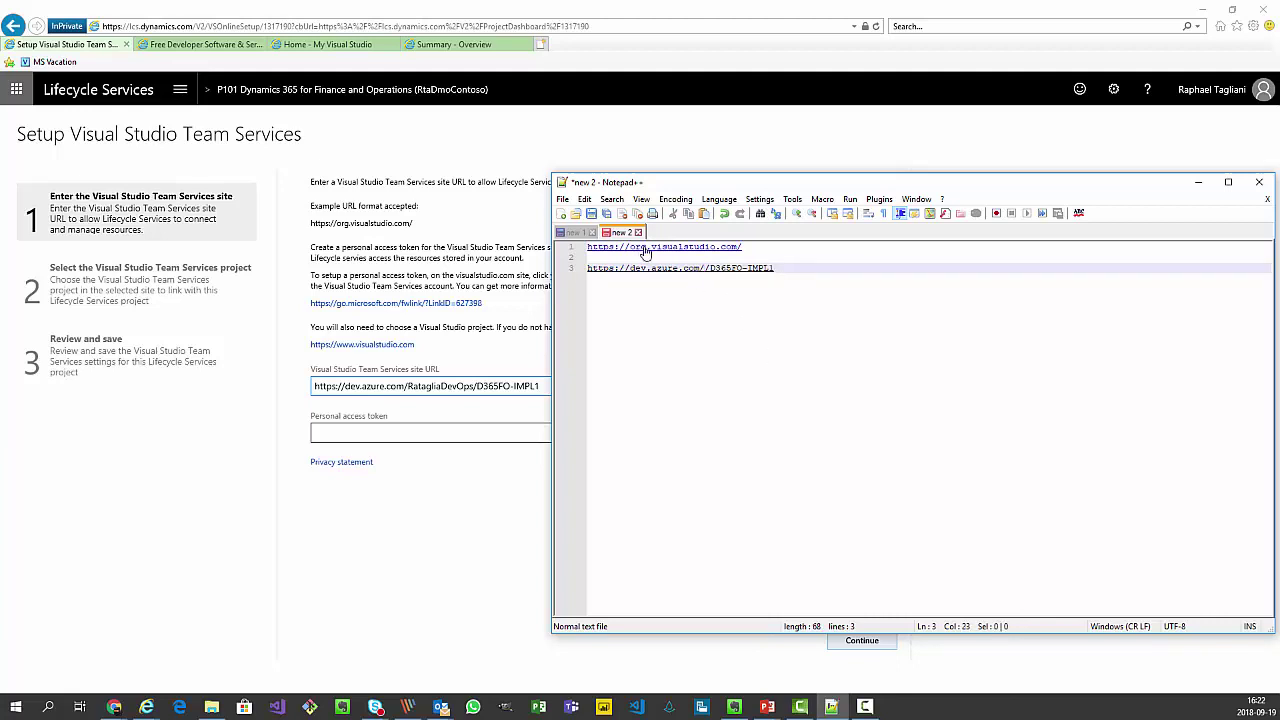
pyautogui.moveTo(649, 248); pyautogui.dragTo(630, 247)
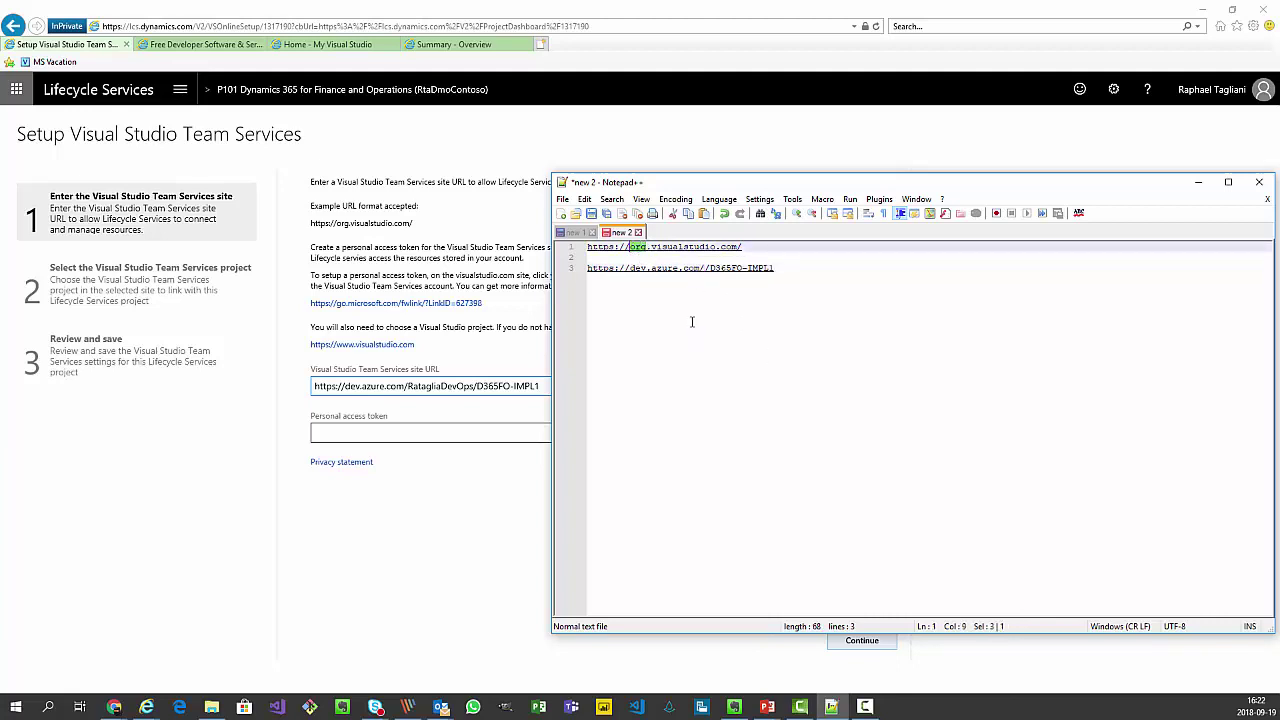
pyautogui.hotkey('ctrl', 'v')
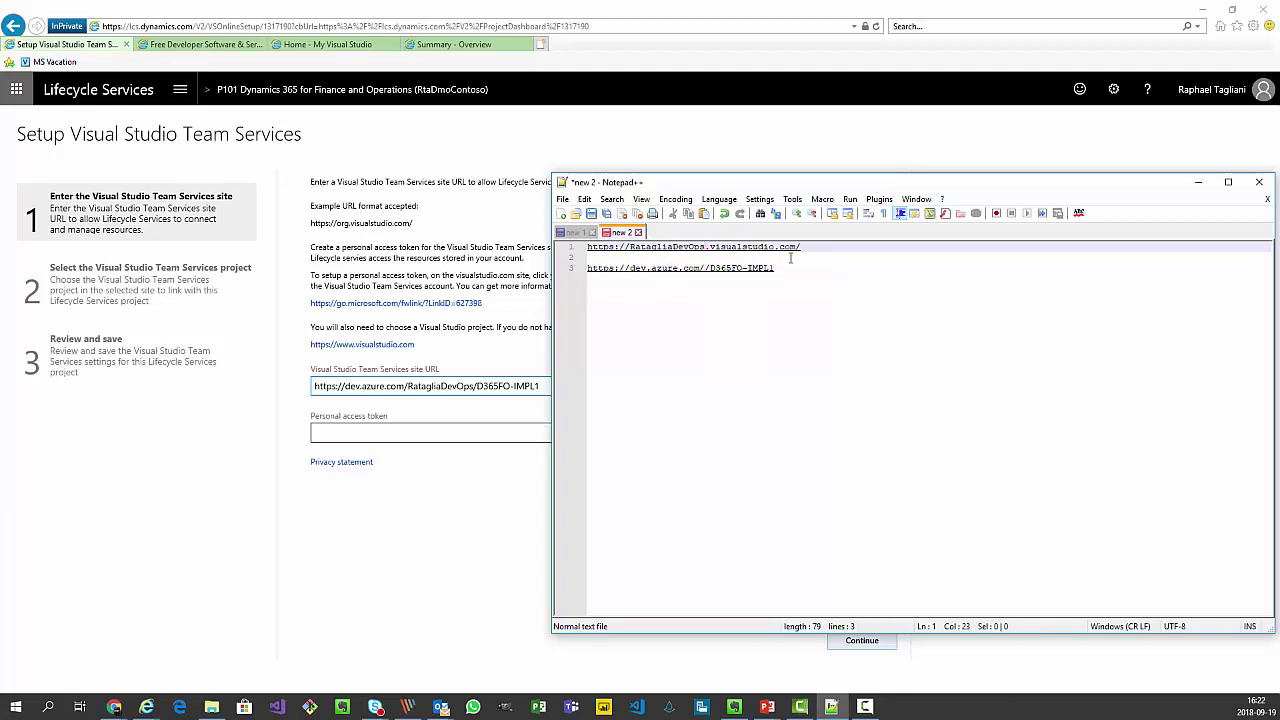
pyautogui.moveTo(794, 268); pyautogui.dragTo(616, 255)
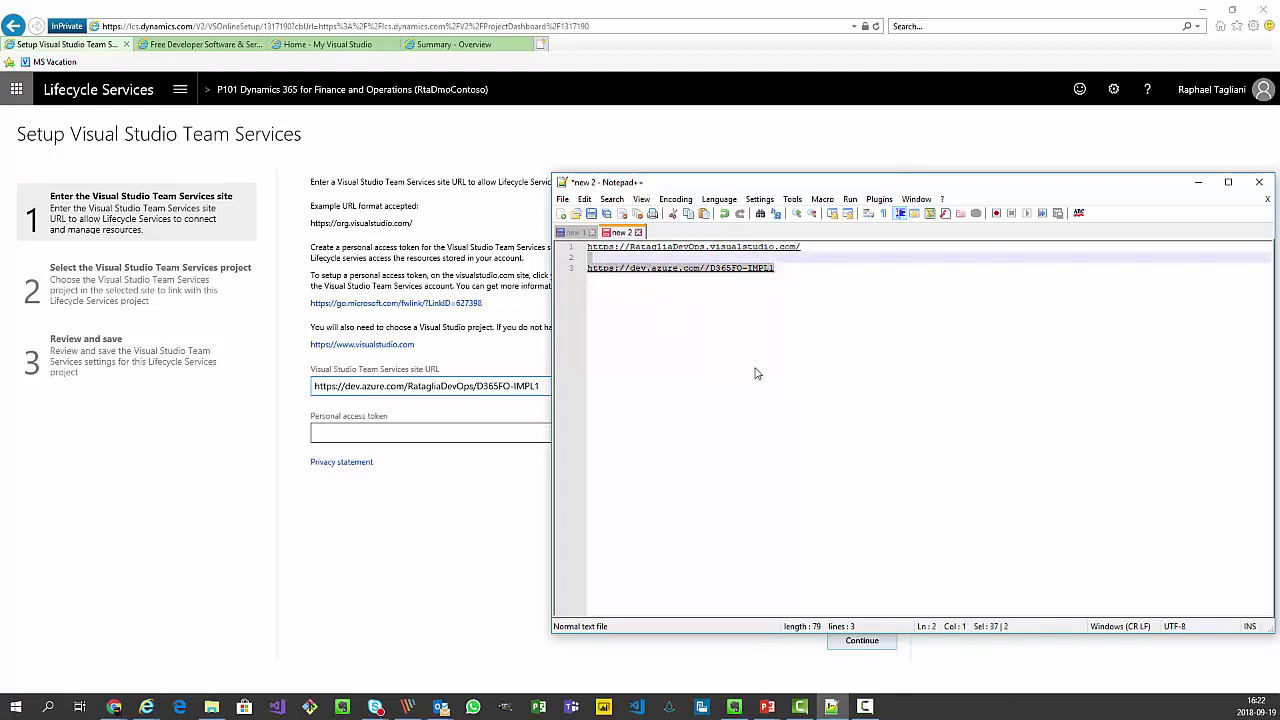
pyautogui.press('Delete')
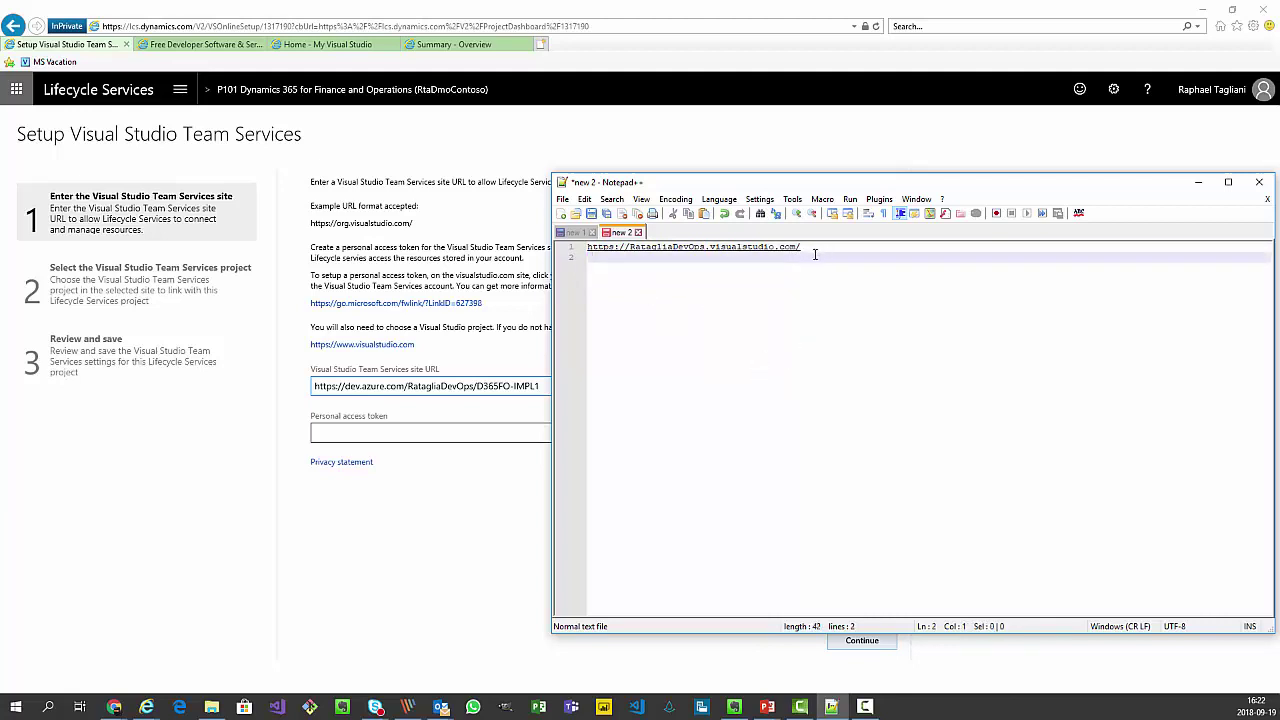
pyautogui.moveTo(815, 254); pyautogui.dragTo(547, 237)
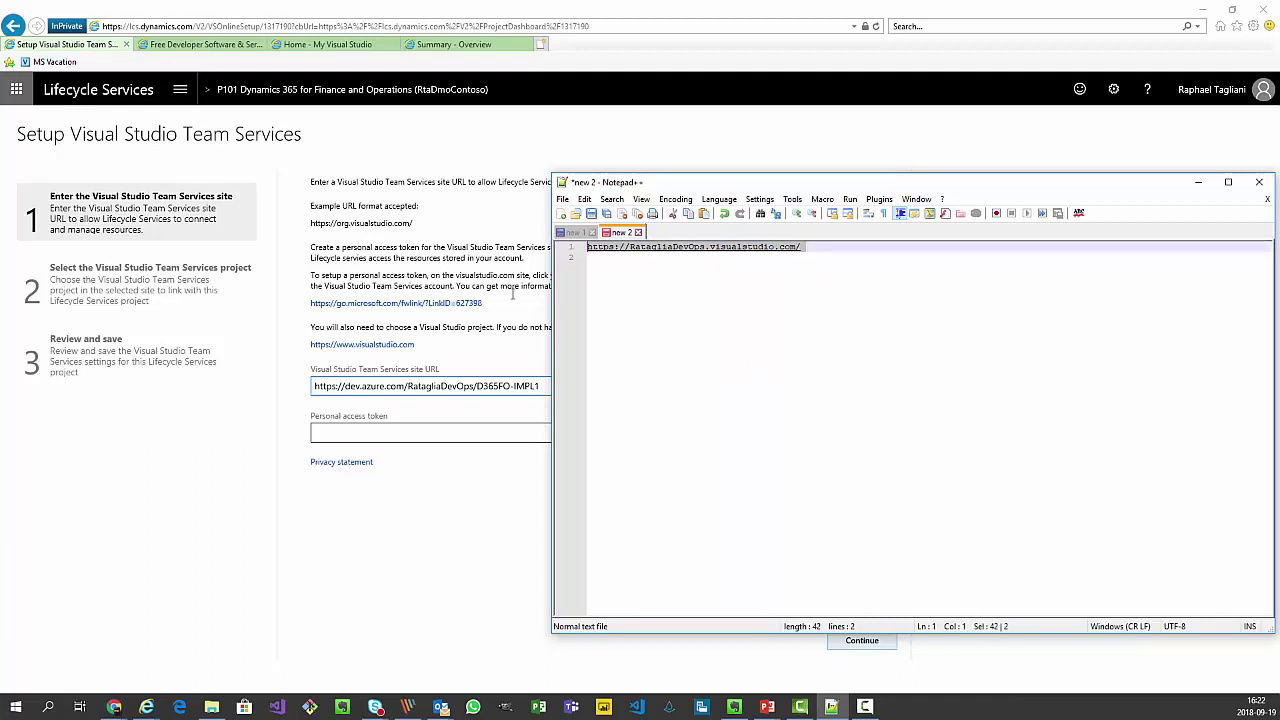
# Replace the LCS site URL with the visualstudio.com organization address.
pyautogui.moveTo(540, 388); pyautogui.dragTo(476, 387)
pyautogui.moveTo(384, 390); pyautogui.dragTo(268, 396)
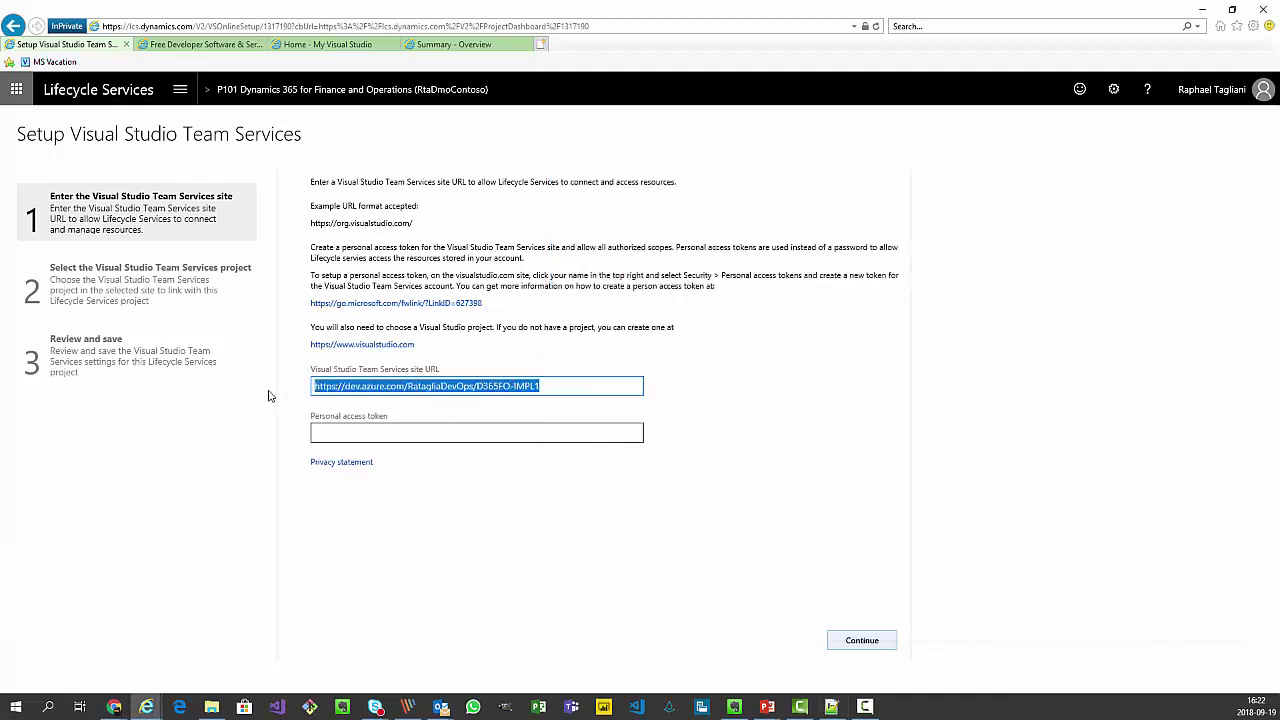
pyautogui.hotkey('ctrl', 'v')
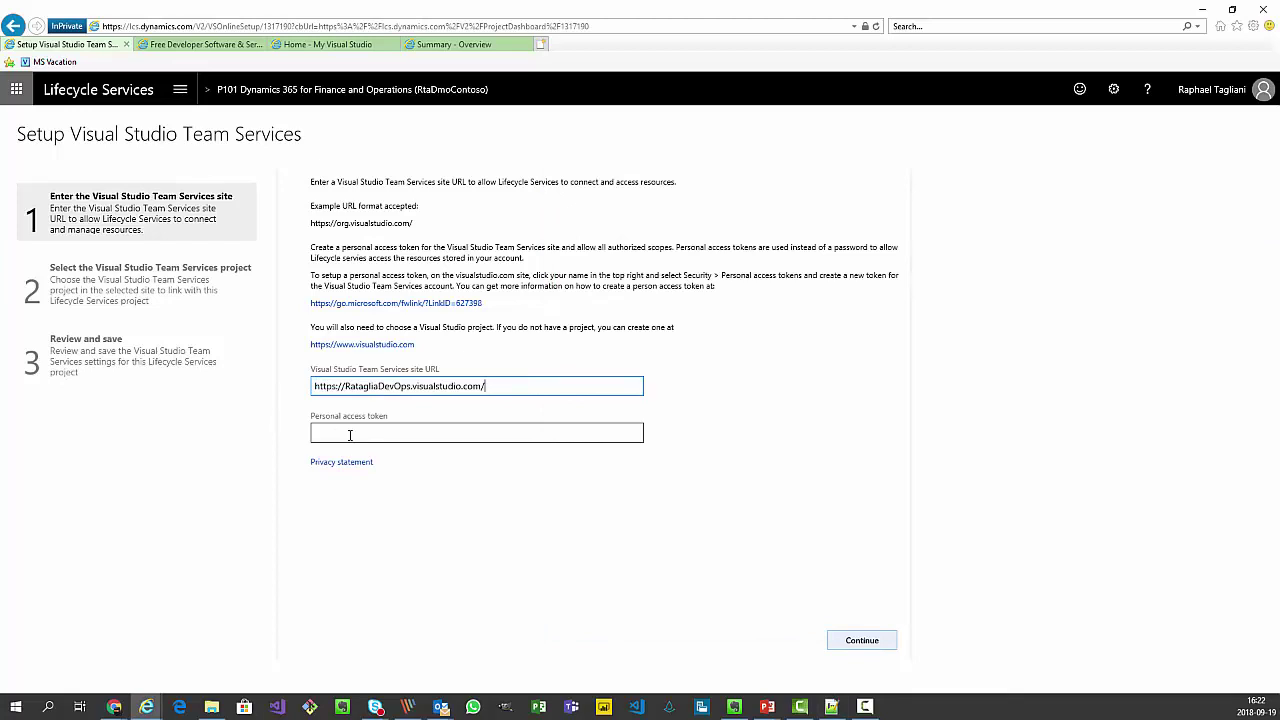
pyautogui.click(350, 435)
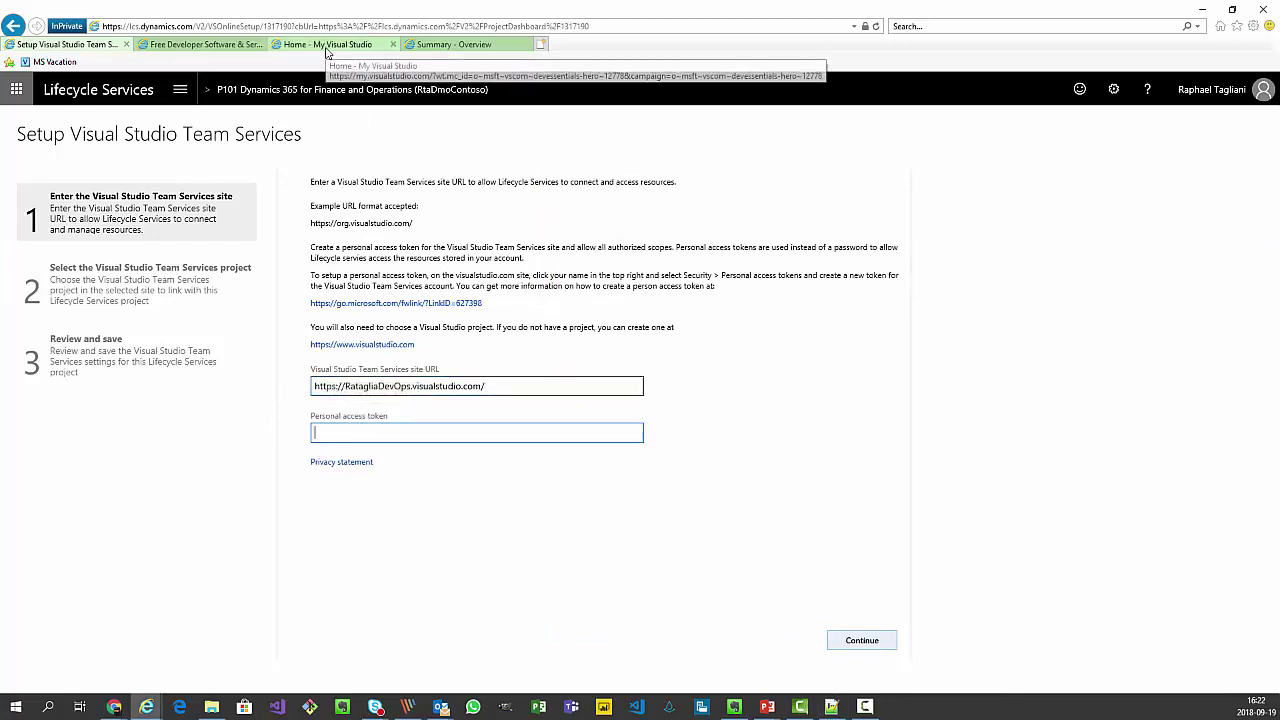
pyautogui.click(456, 45)
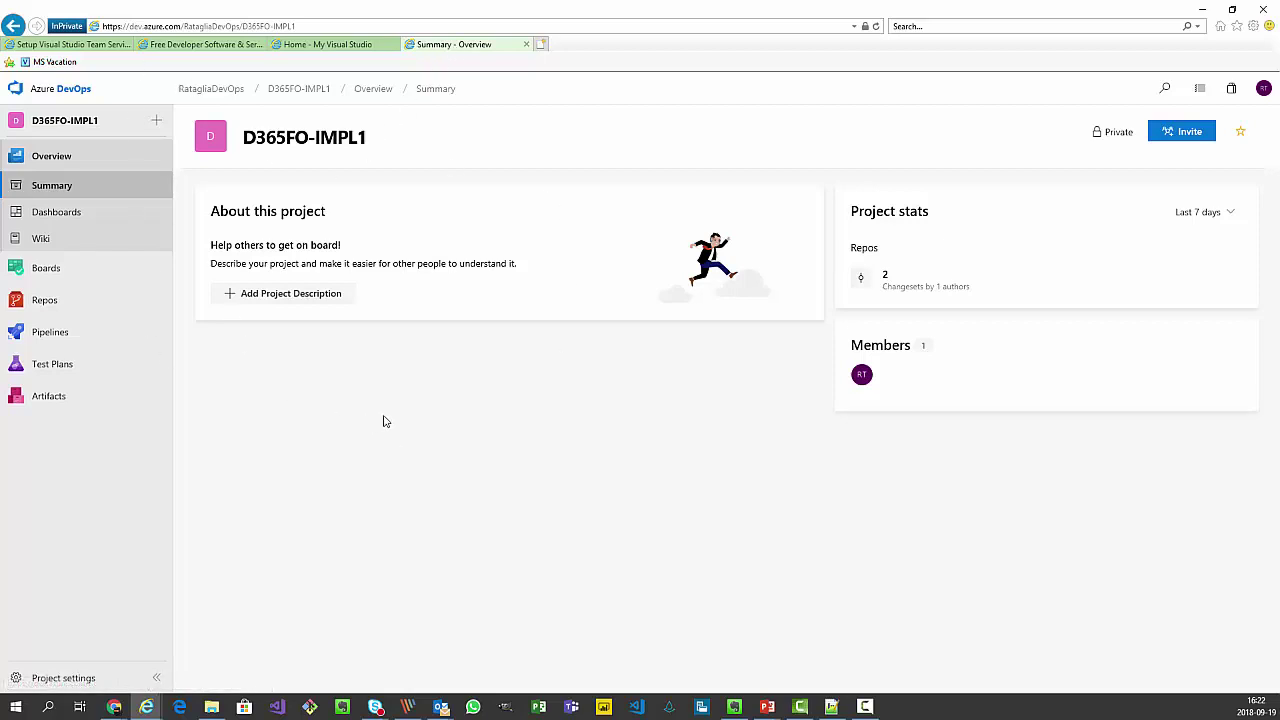
# Reach Personal access tokens through Security in the user account menu.
pyautogui.click(1264, 90)
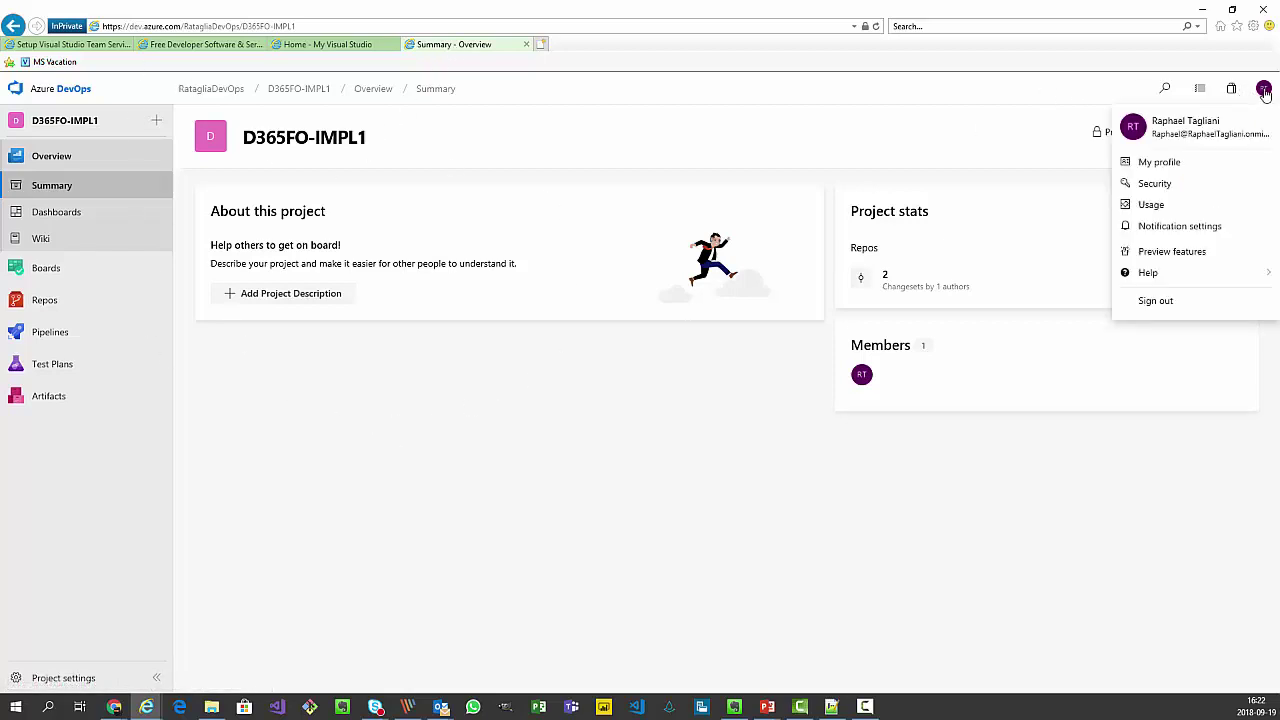
pyautogui.click(1153, 184)
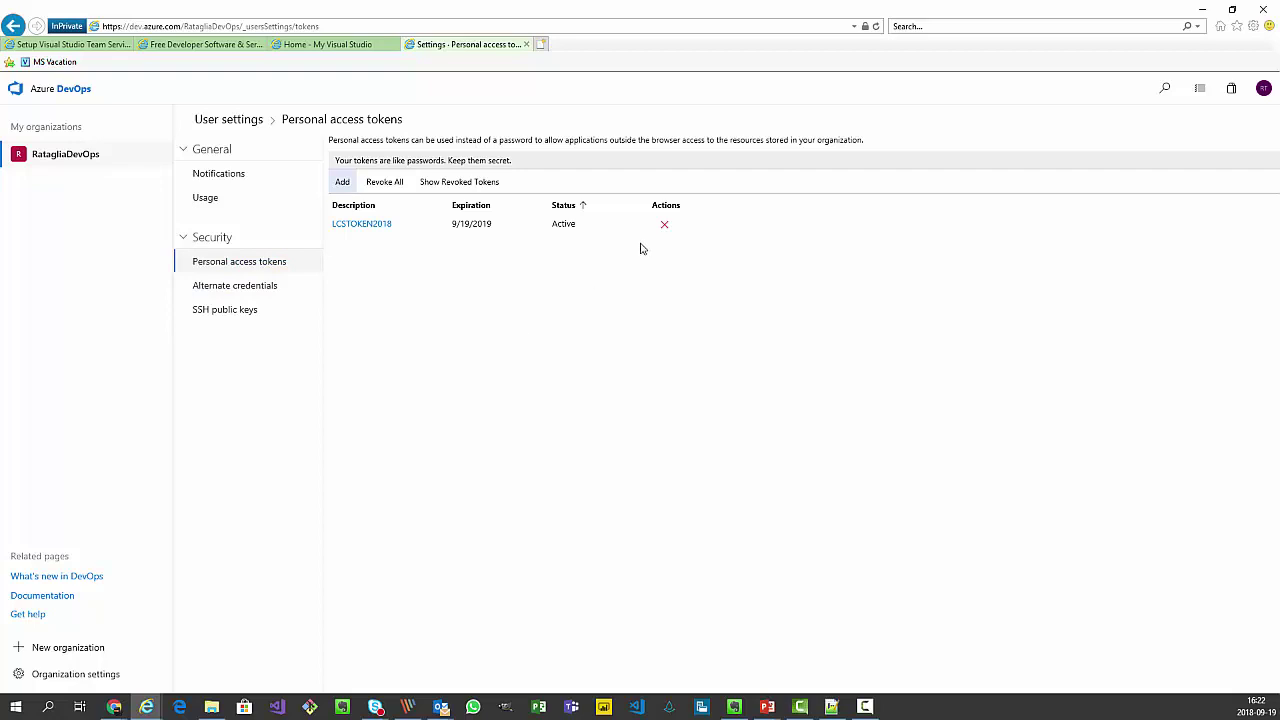
# Create an All scopes personal access token D365FO-MYTOKEN expiring in 1 year.
pyautogui.click(343, 183)
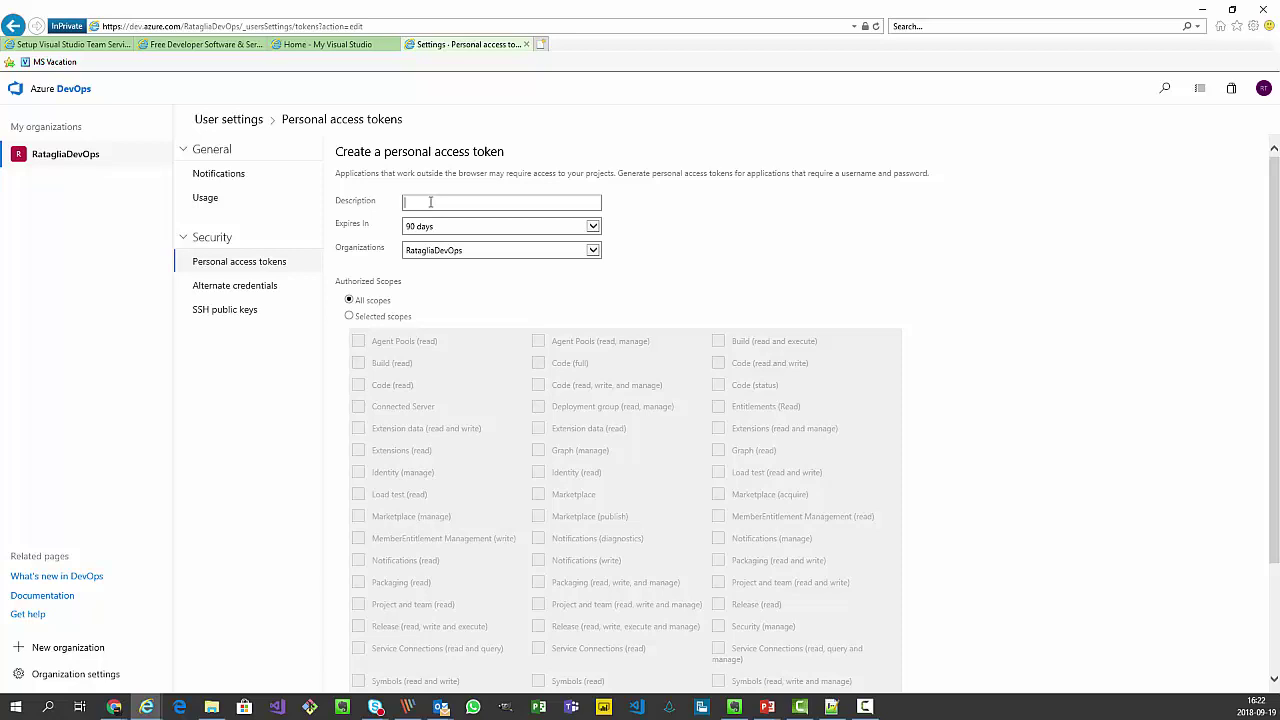
pyautogui.write('D365FO-MYTOKEN')
pyautogui.click(596, 228)
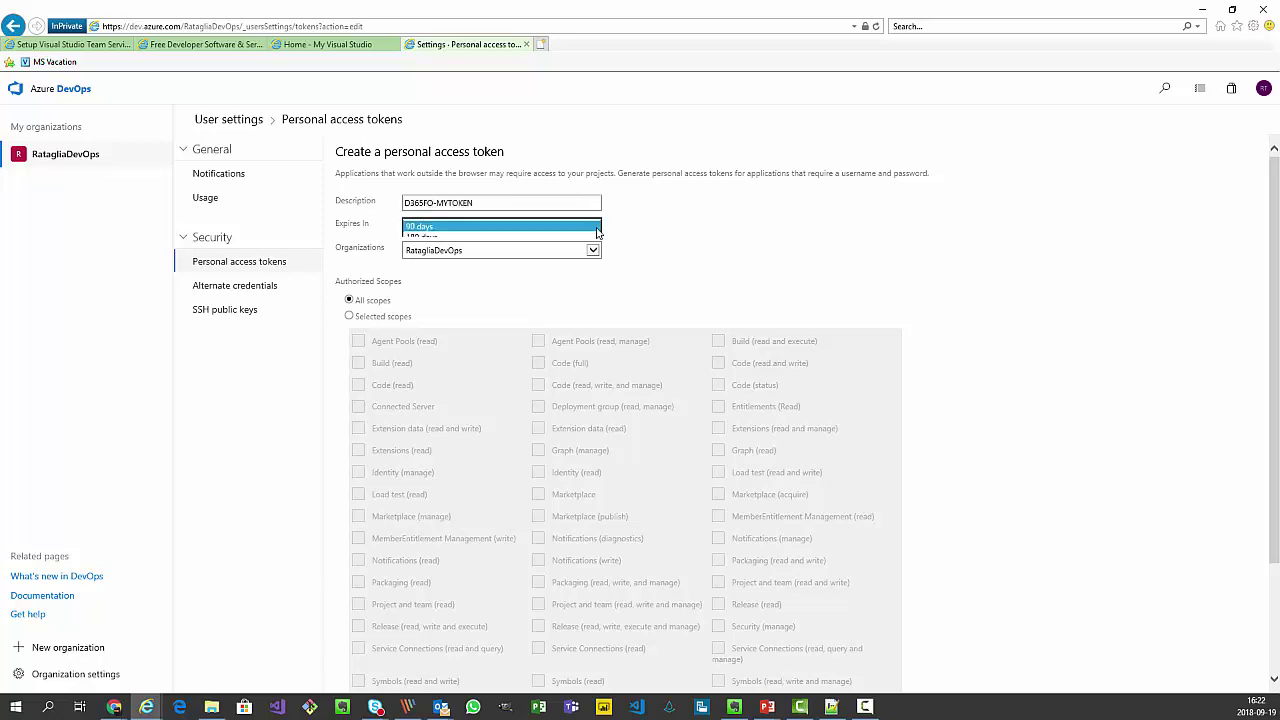
pyautogui.click(482, 248)
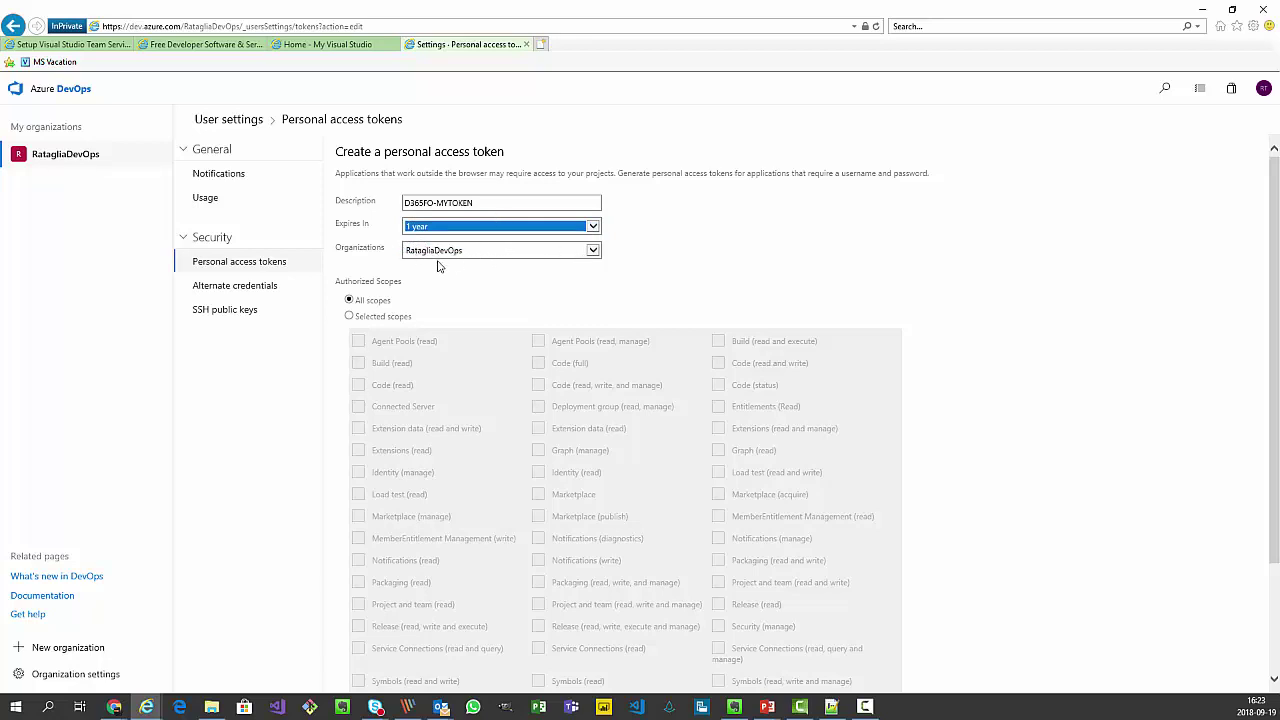
pyautogui.click(491, 201)
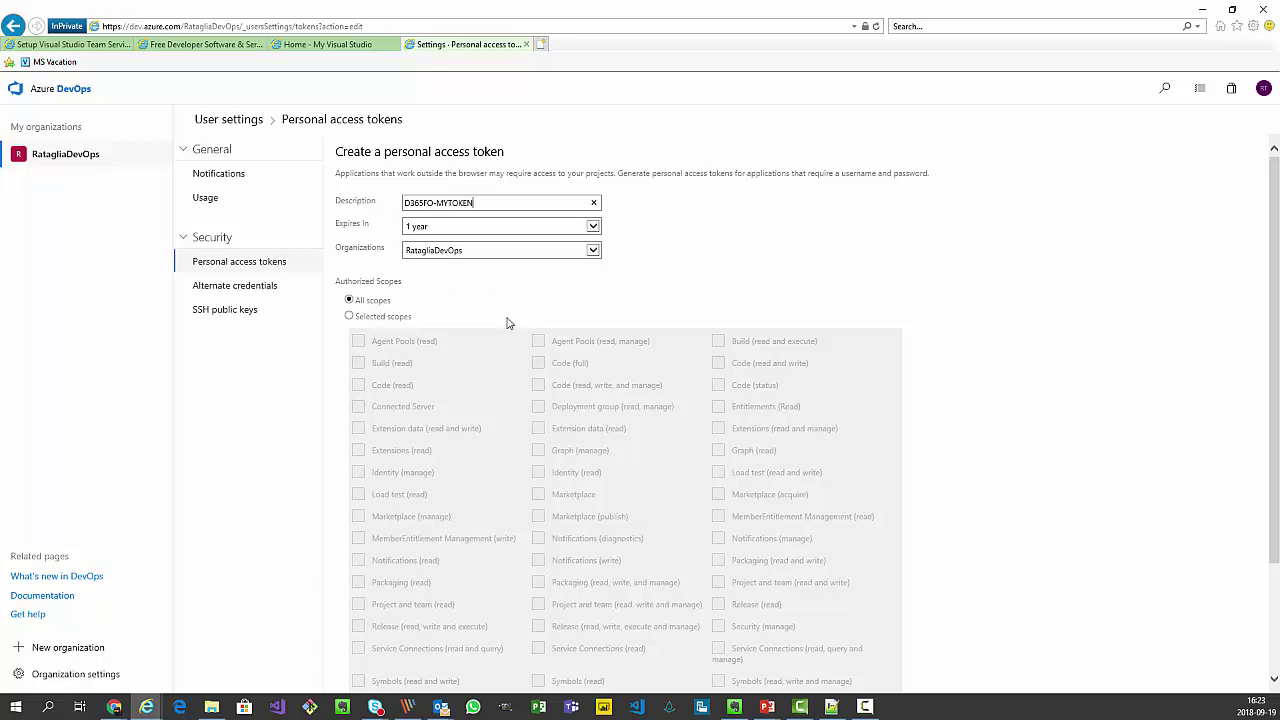
pyautogui.scroll(-3, 960, 323)
pyautogui.scroll(2, 958, 375)
pyautogui.scroll(-2, 683, 246)
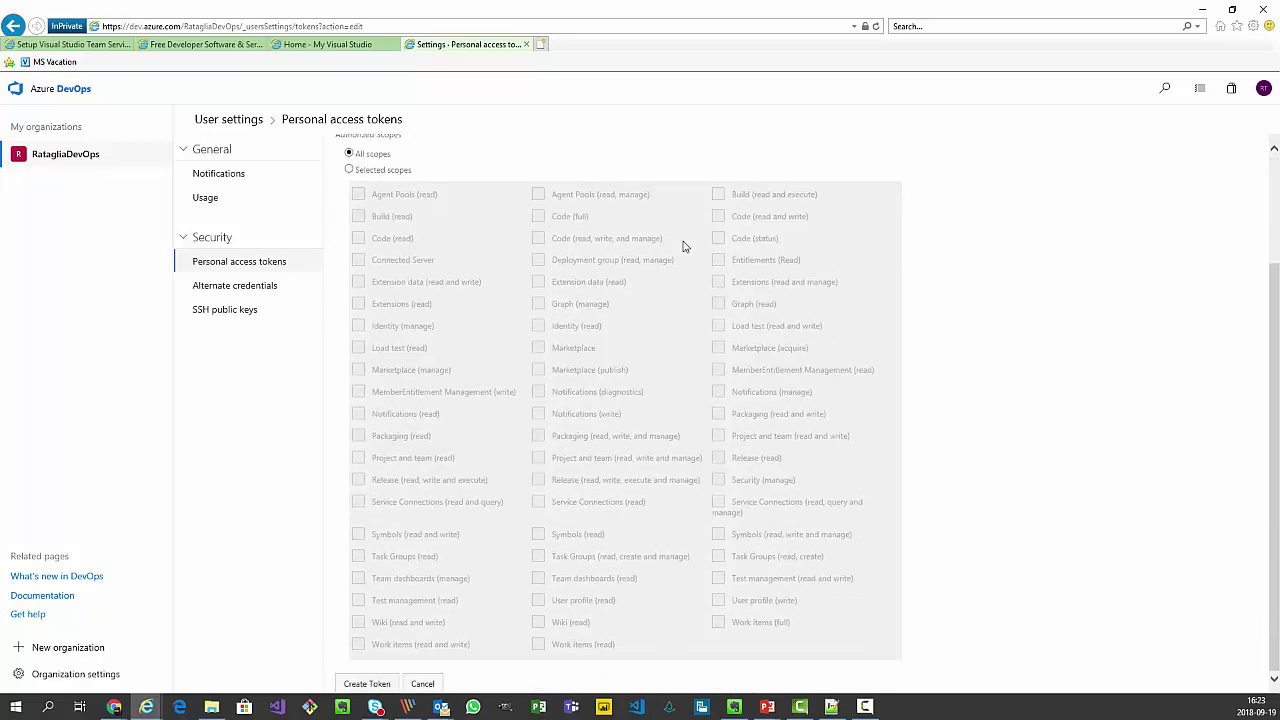
pyautogui.click(380, 685)
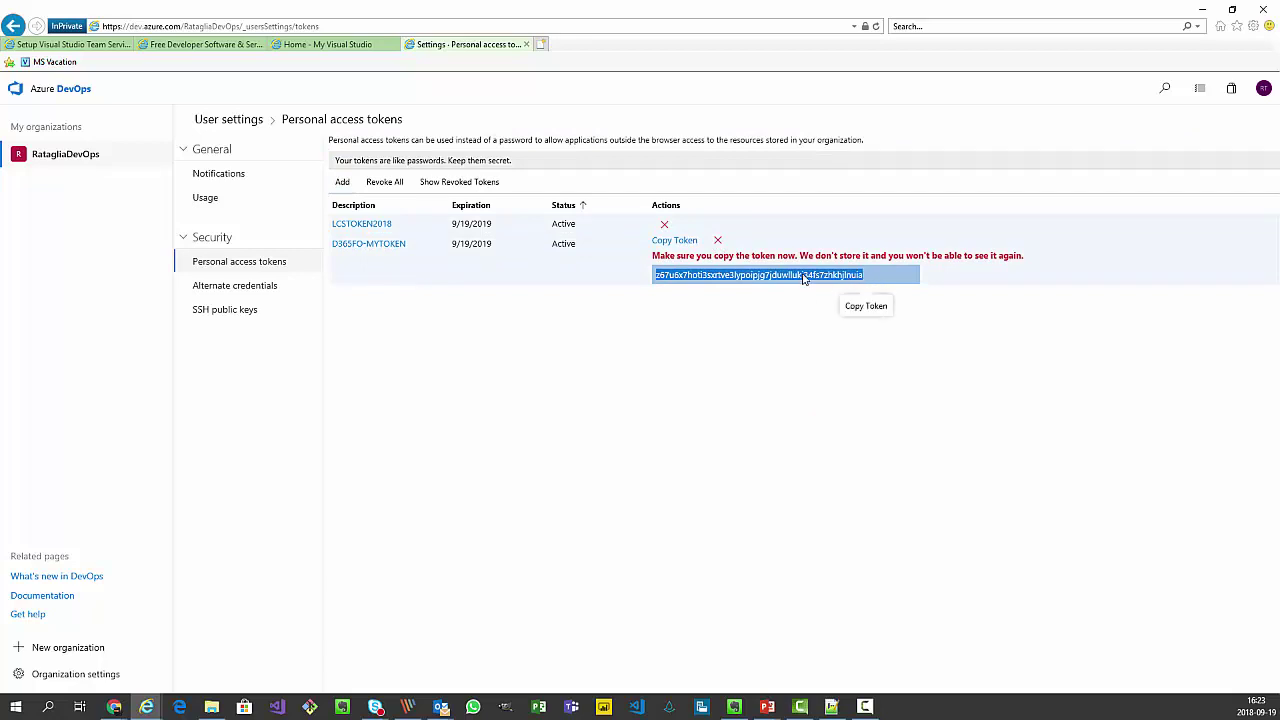
# Copy the D365FO-MYTOKEN value, allowing clipboard access, and return to the LCS setup wizard.
pyautogui.click(676, 245)
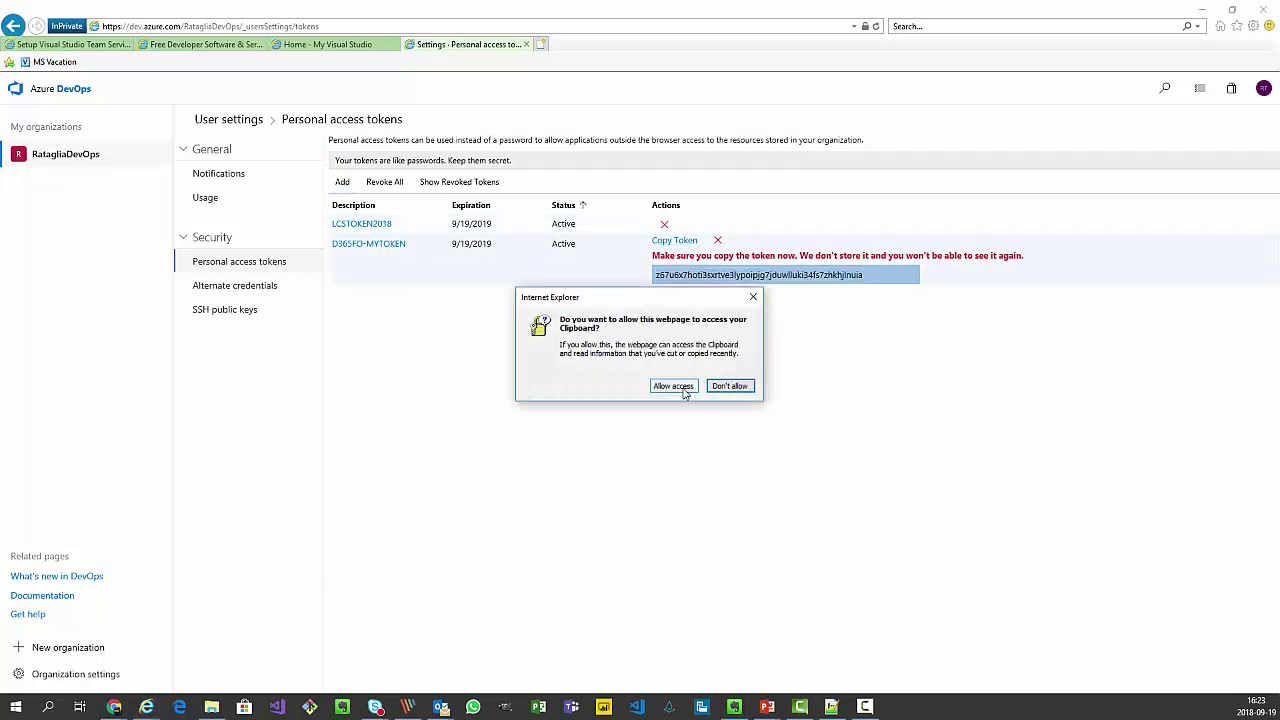
pyautogui.click(673, 386)
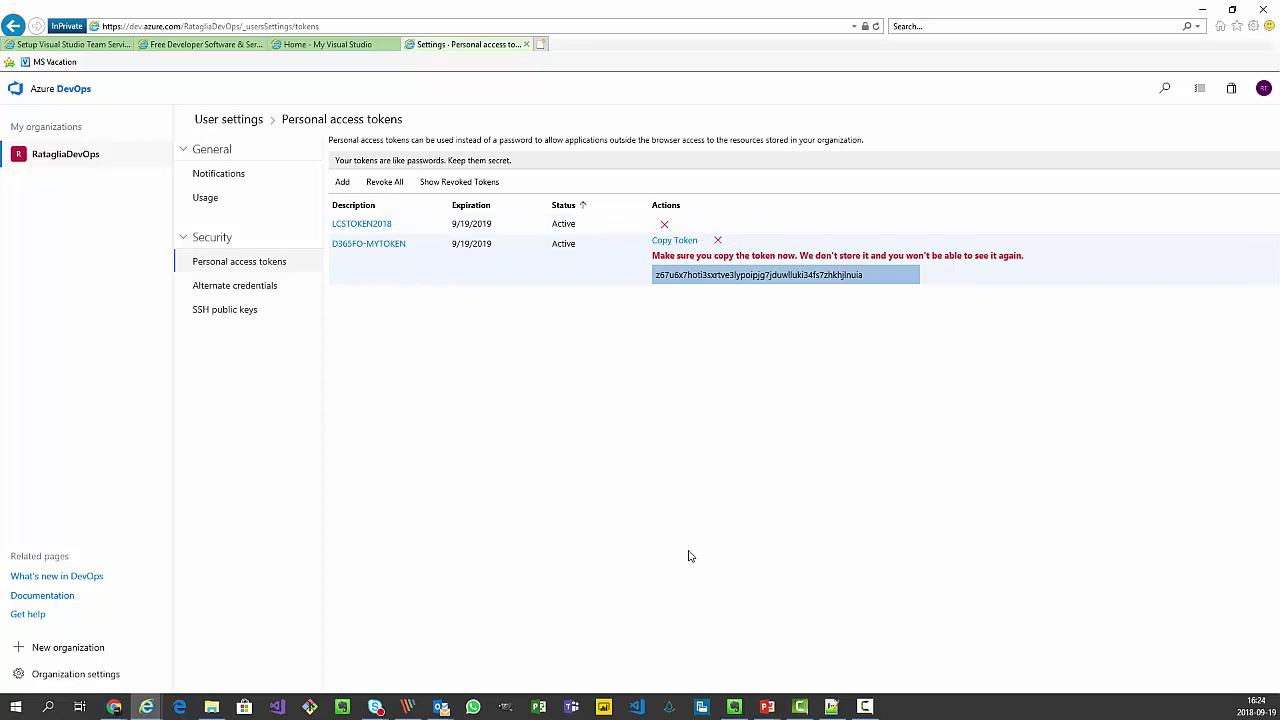
pyautogui.click(115, 45)
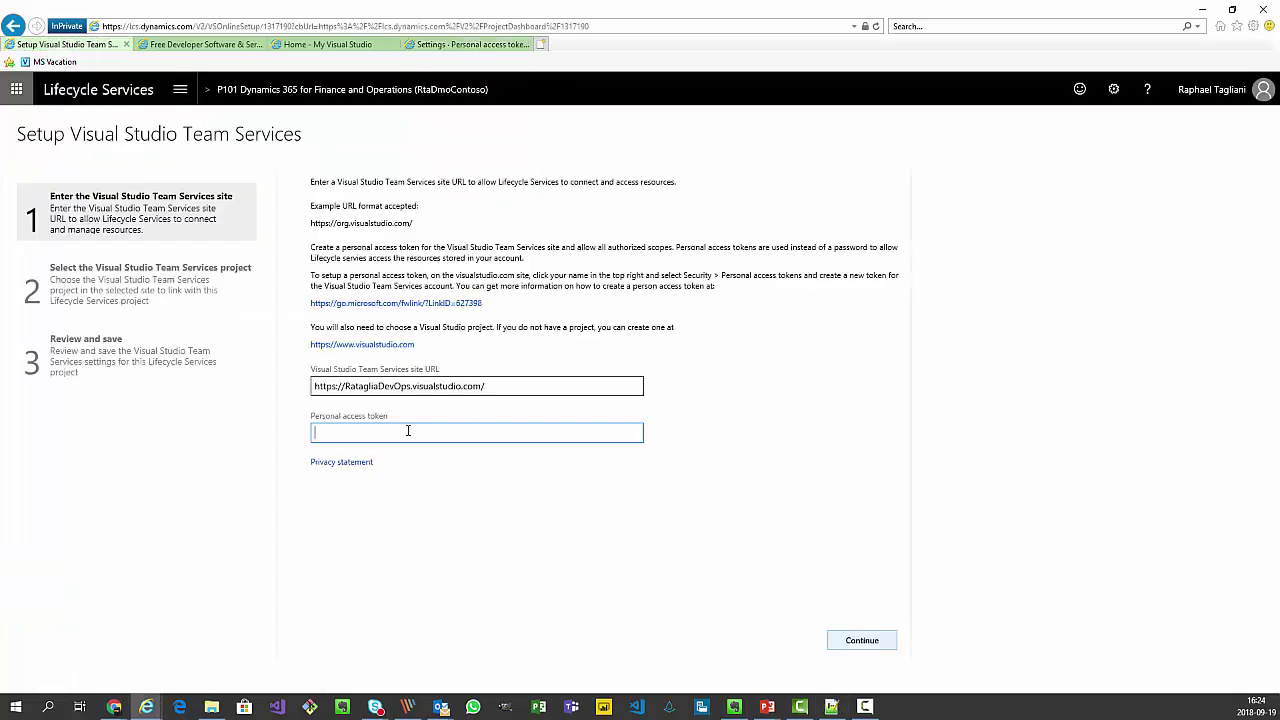
# Paste the token, then select project D365FO-IMPL1 and continue to Review and save.
pyautogui.hotkey('ctrl', 'v')
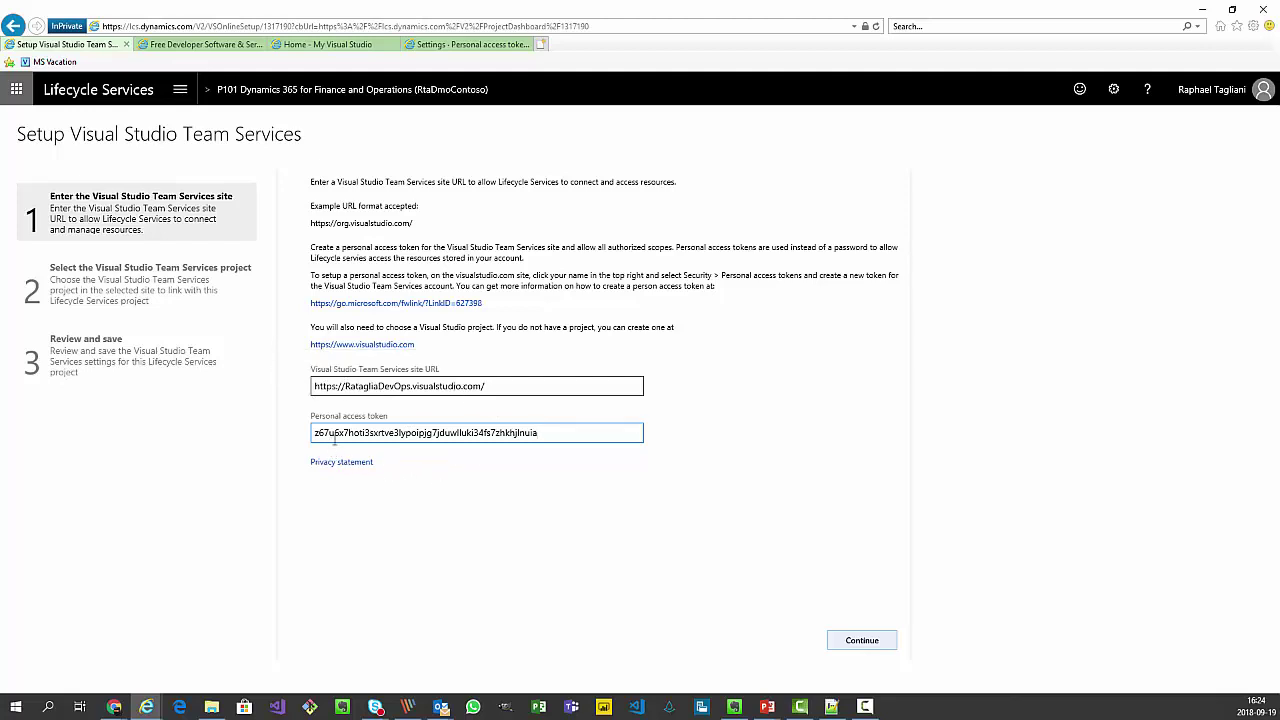
pyautogui.click(862, 642)
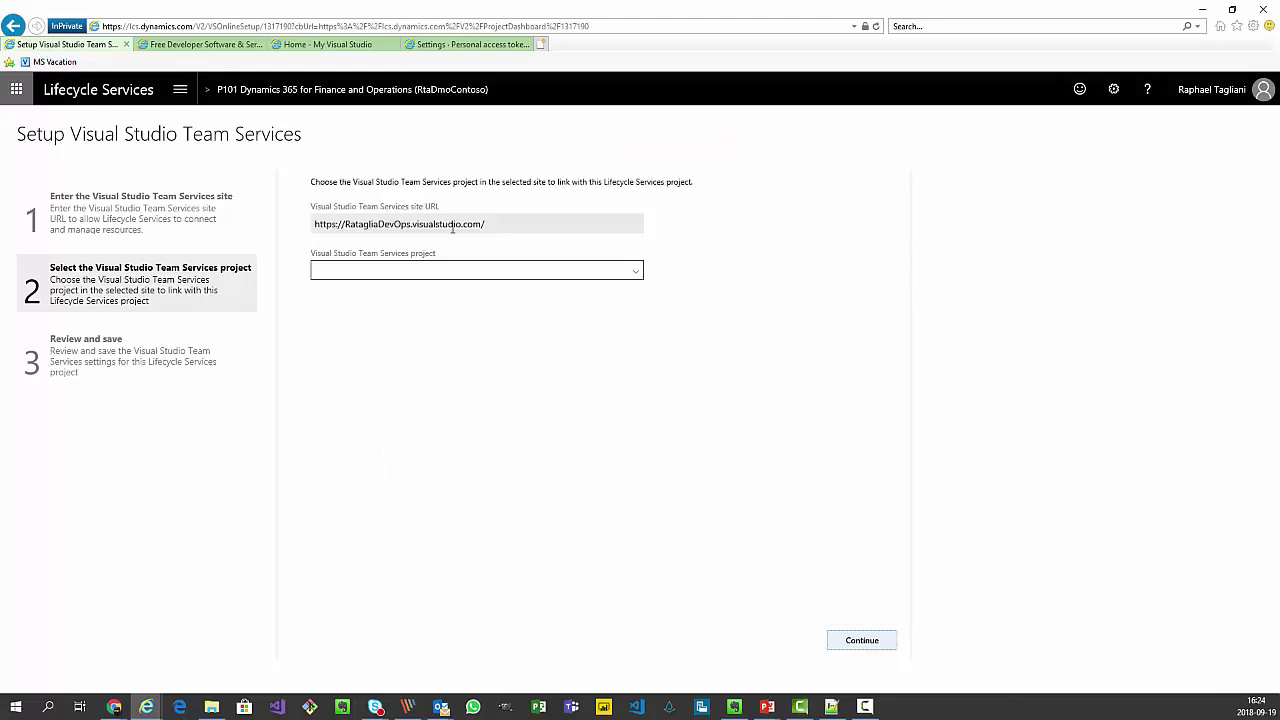
pyautogui.click(634, 278)
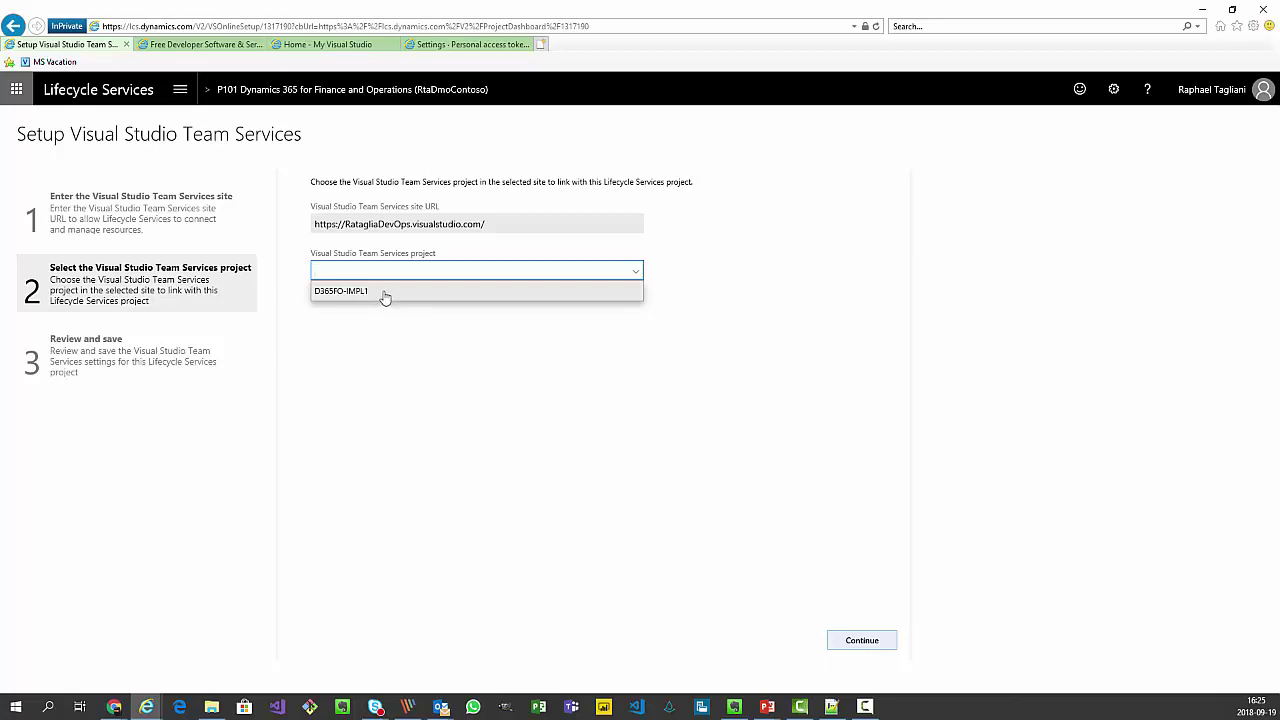
pyautogui.click(384, 293)
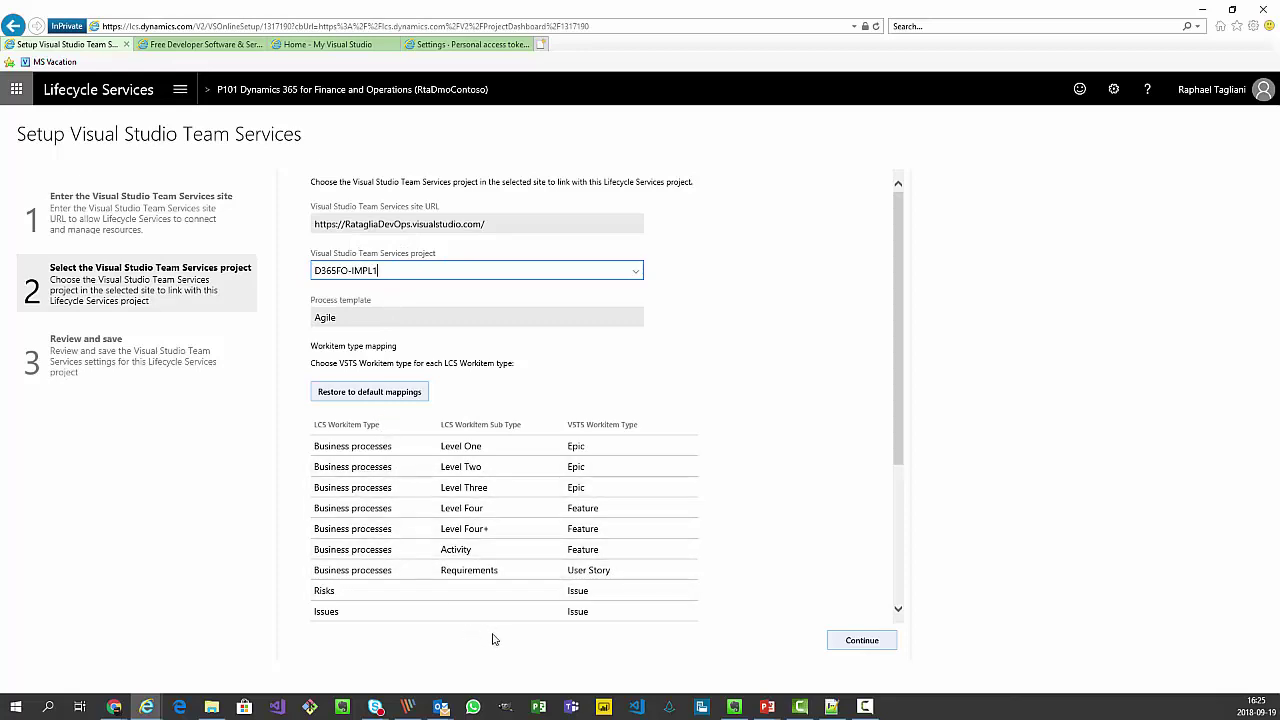
pyautogui.click(855, 641)
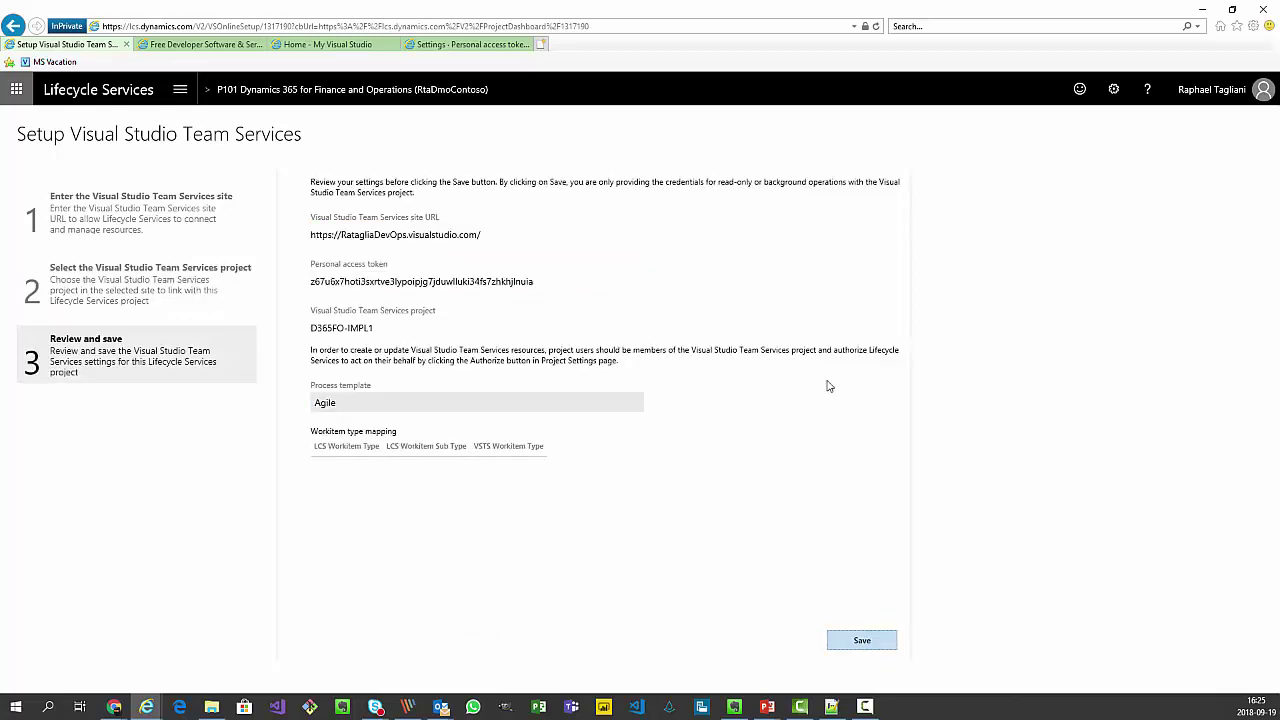
# Save the Visual Studio Team Services connection from the Review and save step.
pyautogui.click(861, 641)
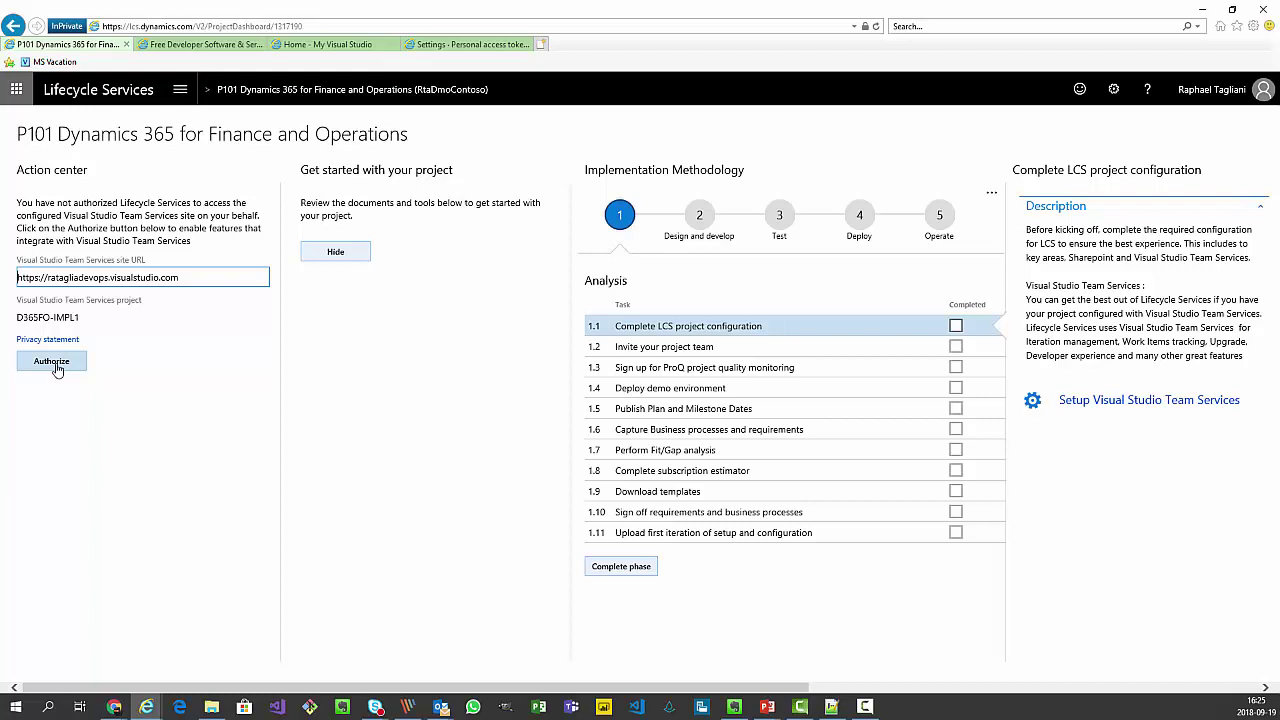
# Authorize Lifecycle Services on the Visual Studio Team Services site and accept the requested permissions.
pyautogui.click(56, 370)
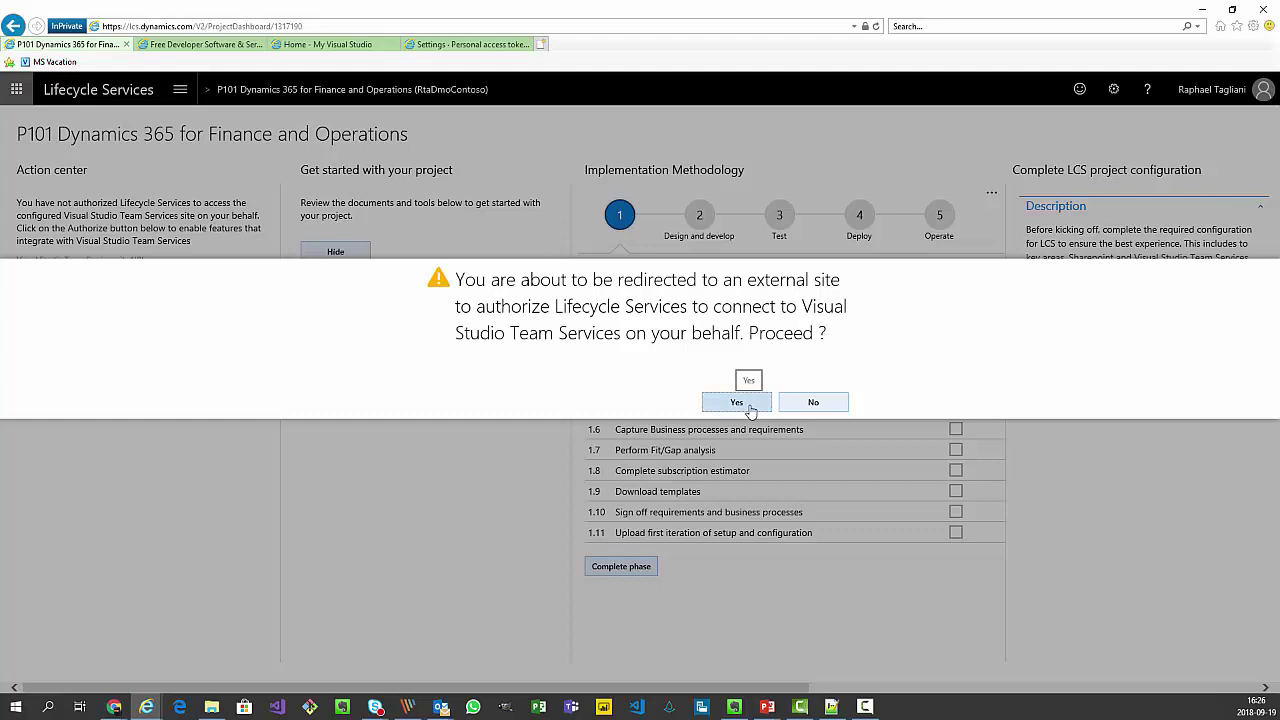
pyautogui.click(749, 408)
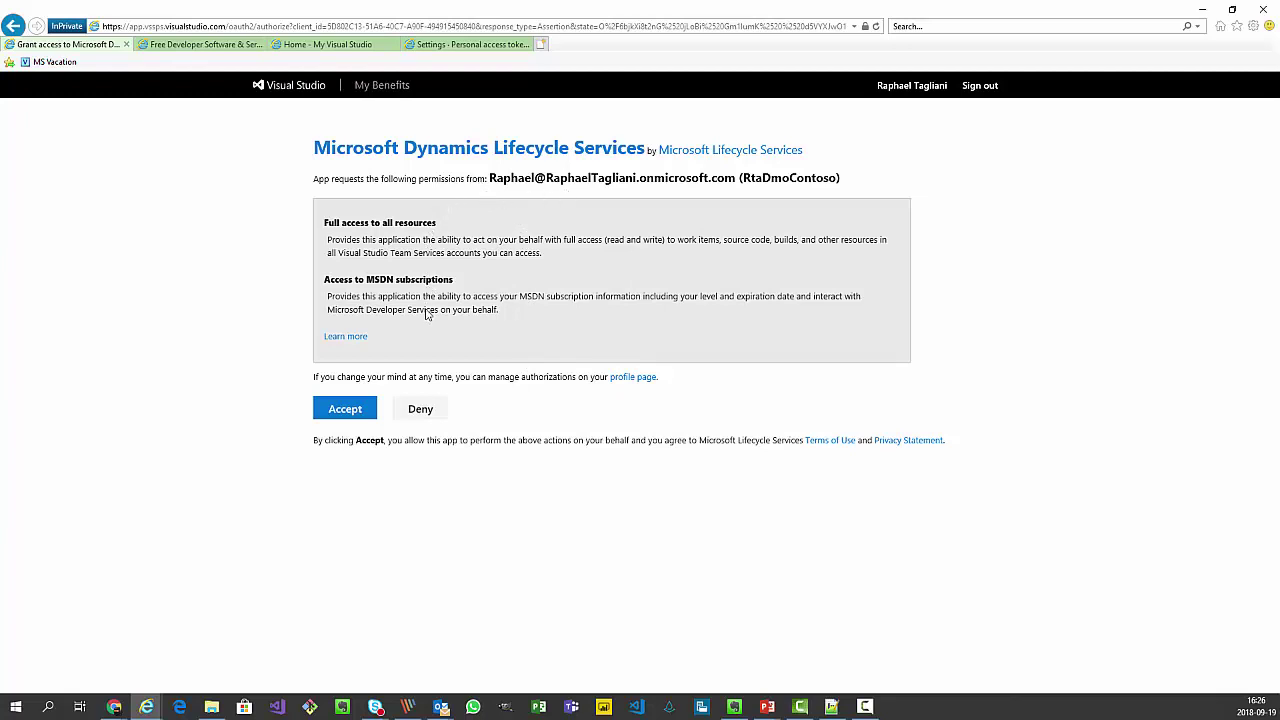
pyautogui.click(343, 410)
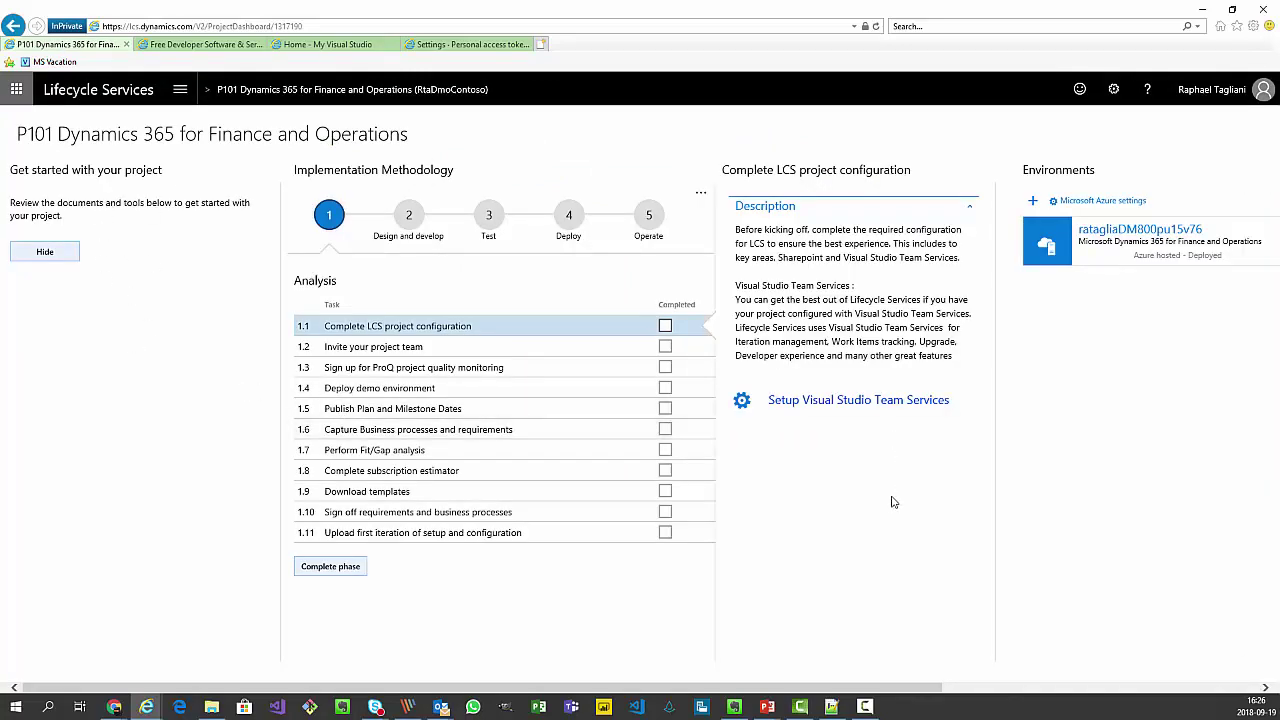
# Review the Visual Studio Team Services project settings showing D365FO-IMPL1, work item mappings and authorized profile.
pyautogui.hscroll(2, 873, 495)
pyautogui.hscroll(3, 770, 464)
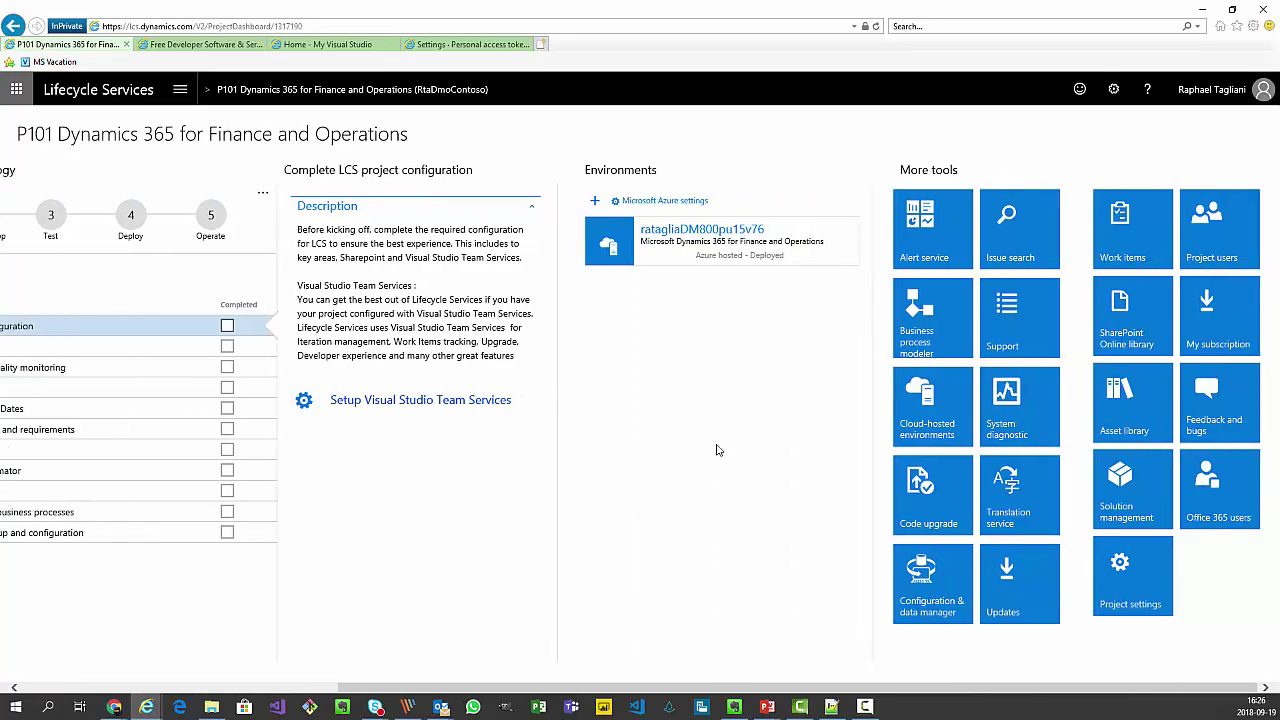
pyautogui.hscroll(-5, 716, 450)
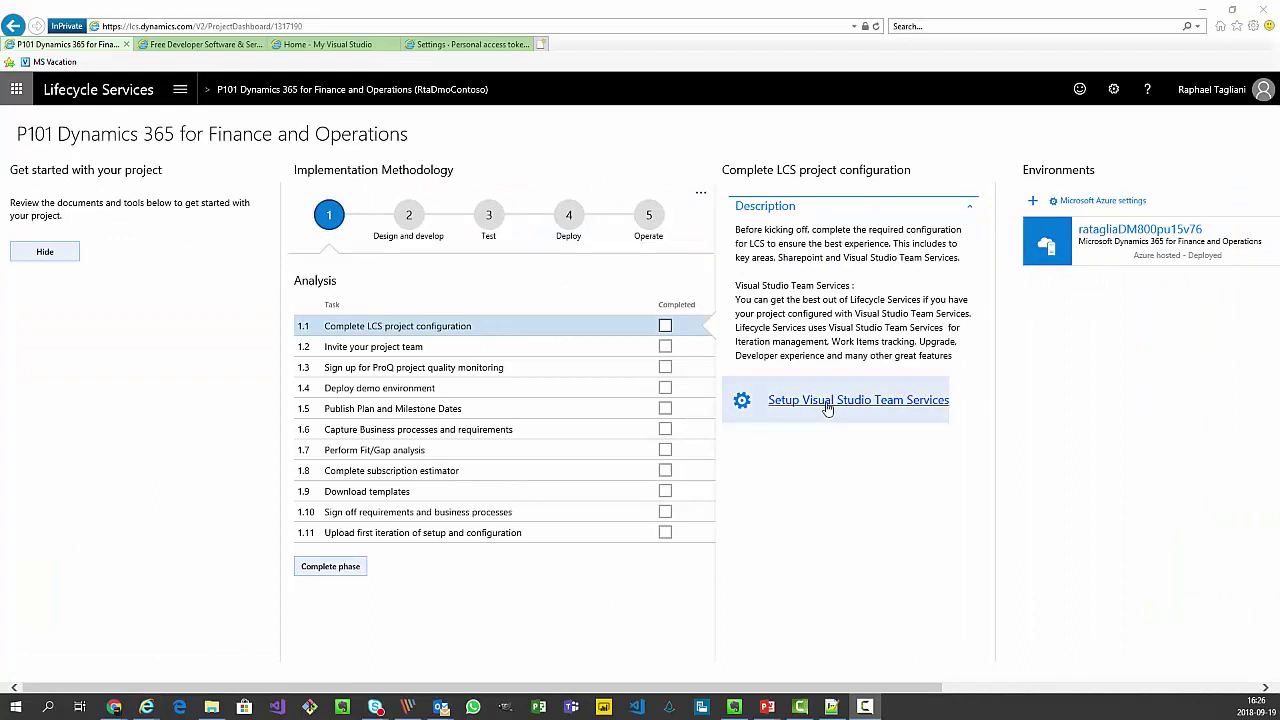
pyautogui.click(827, 401)
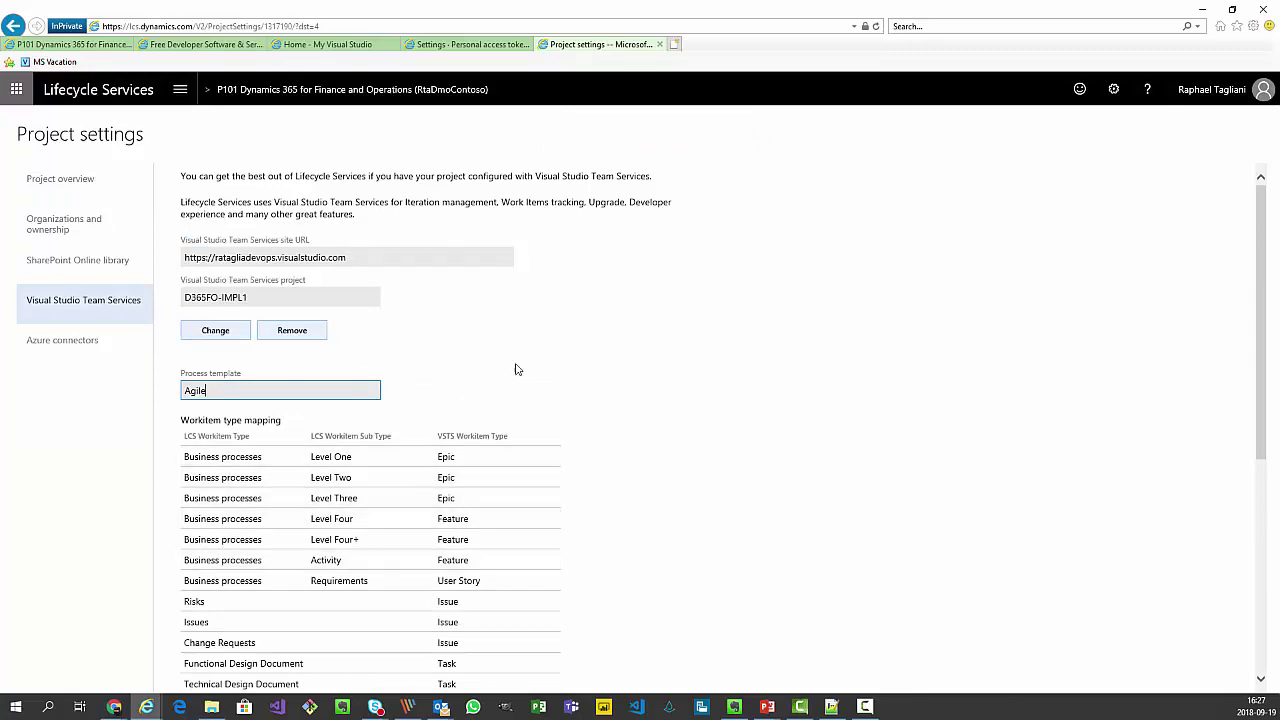
pyautogui.scroll(-4, 649, 410)
pyautogui.scroll(-1, 651, 418)
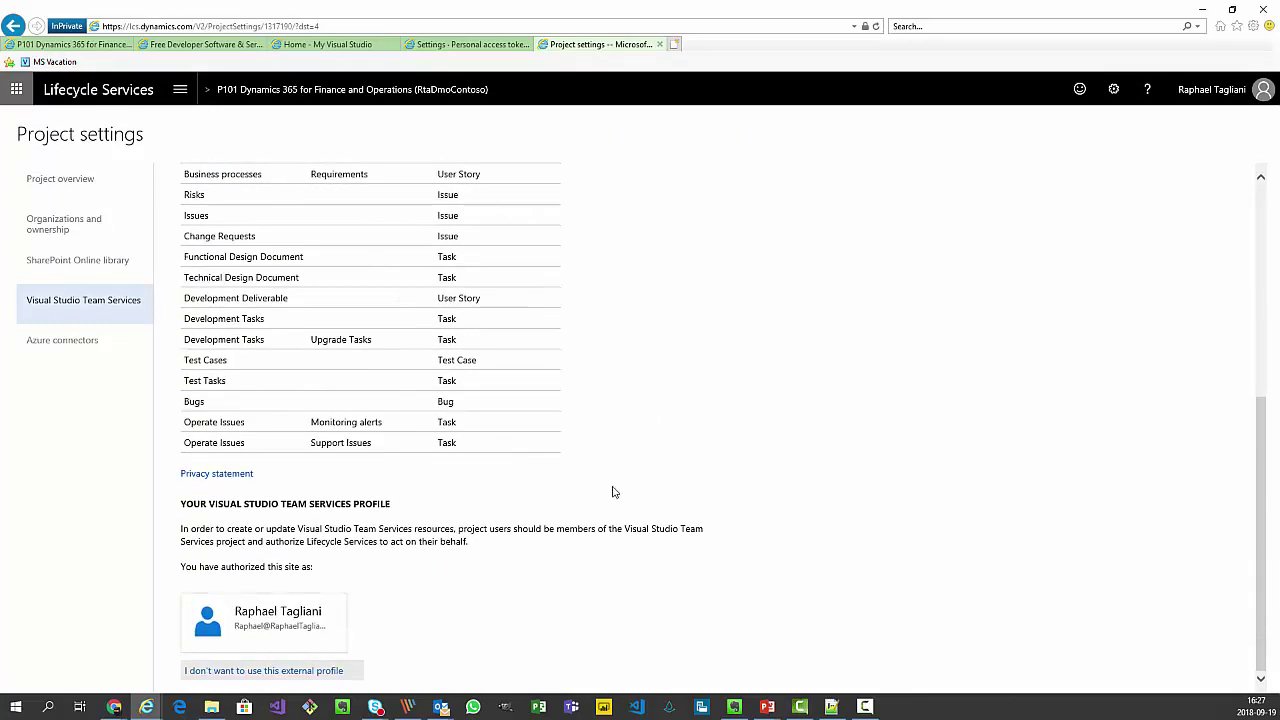